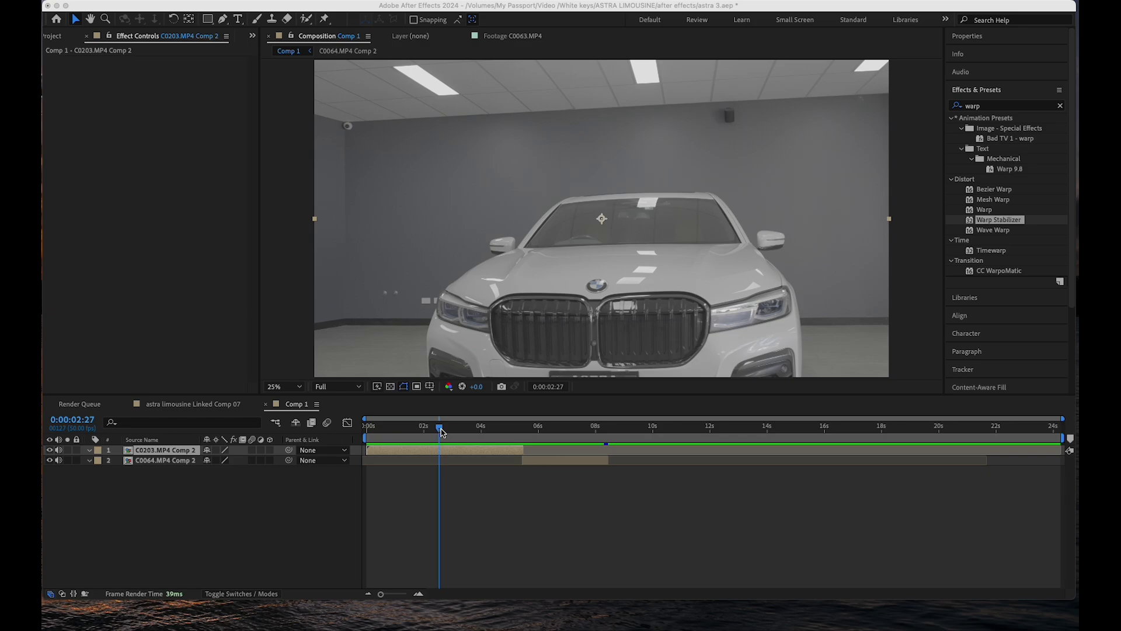
- Review the two clips and enable time remapping on the C0203.MP4 Comp 2 layer
left_click_drag(441, 431, 474, 439)
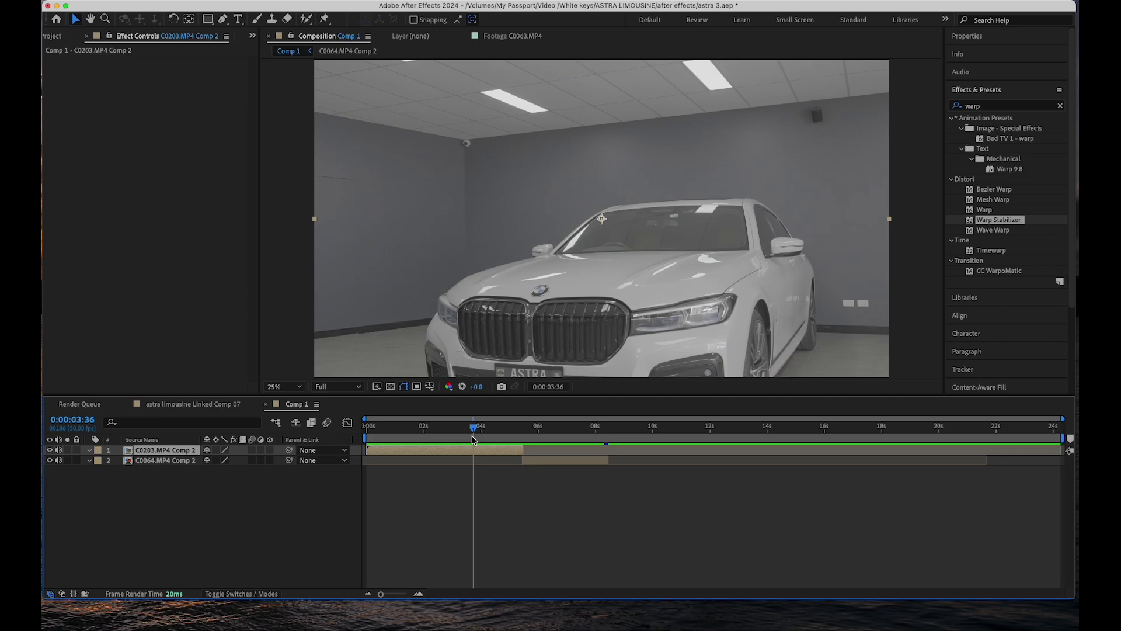
left_click_drag(473, 439, 430, 430)
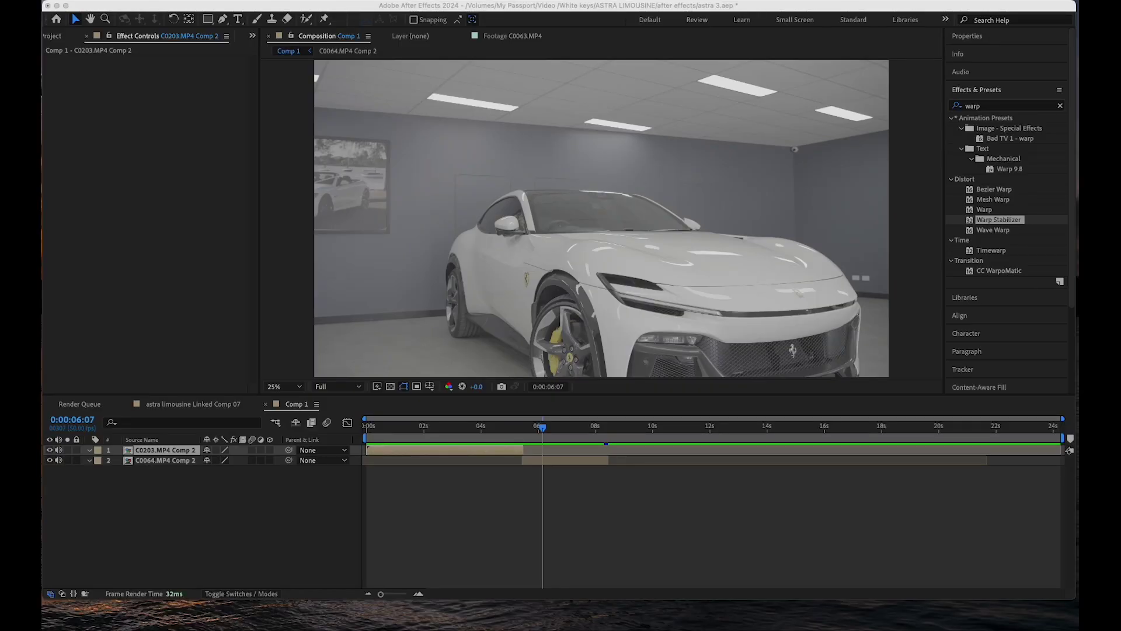
left_click(507, 431)
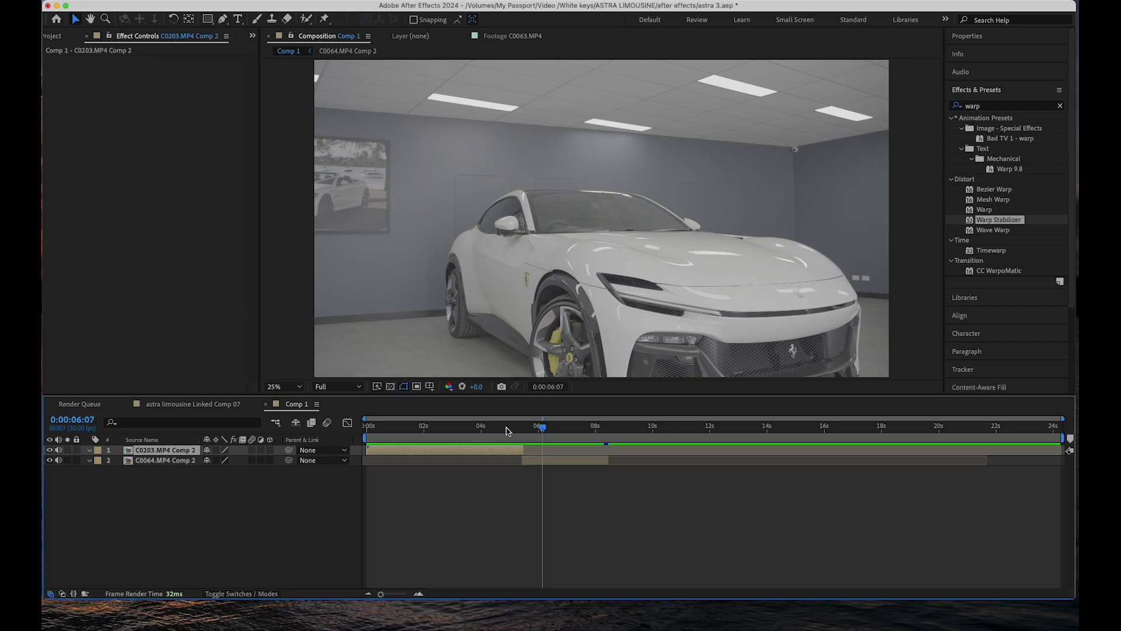
left_click_drag(488, 423, 442, 431)
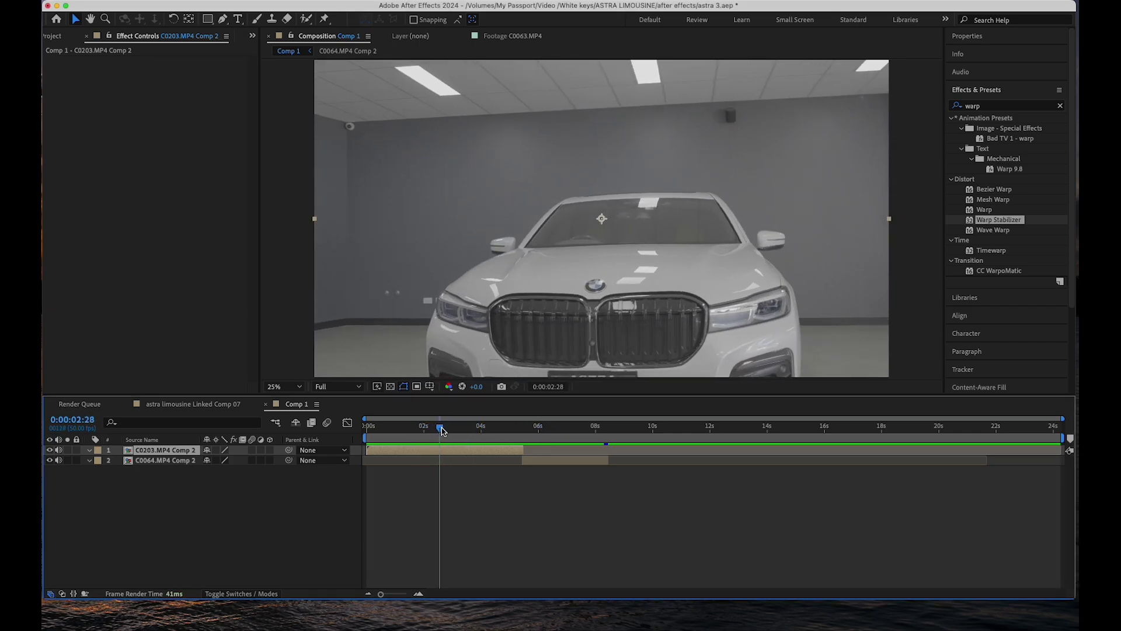
right_click(479, 454)
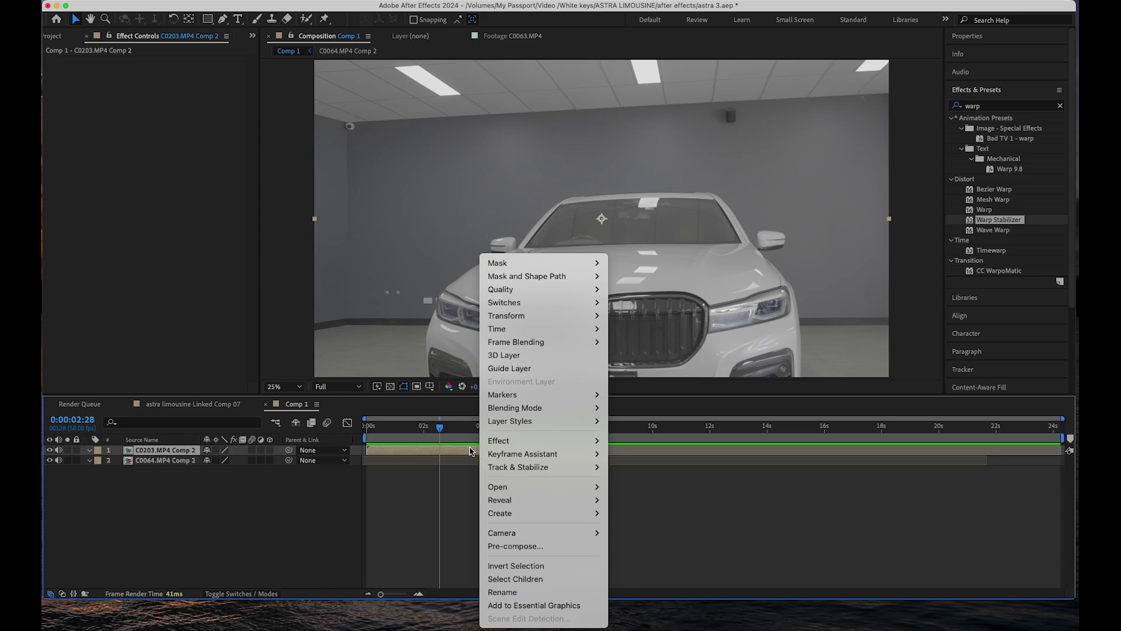
mouse_move(521, 329)
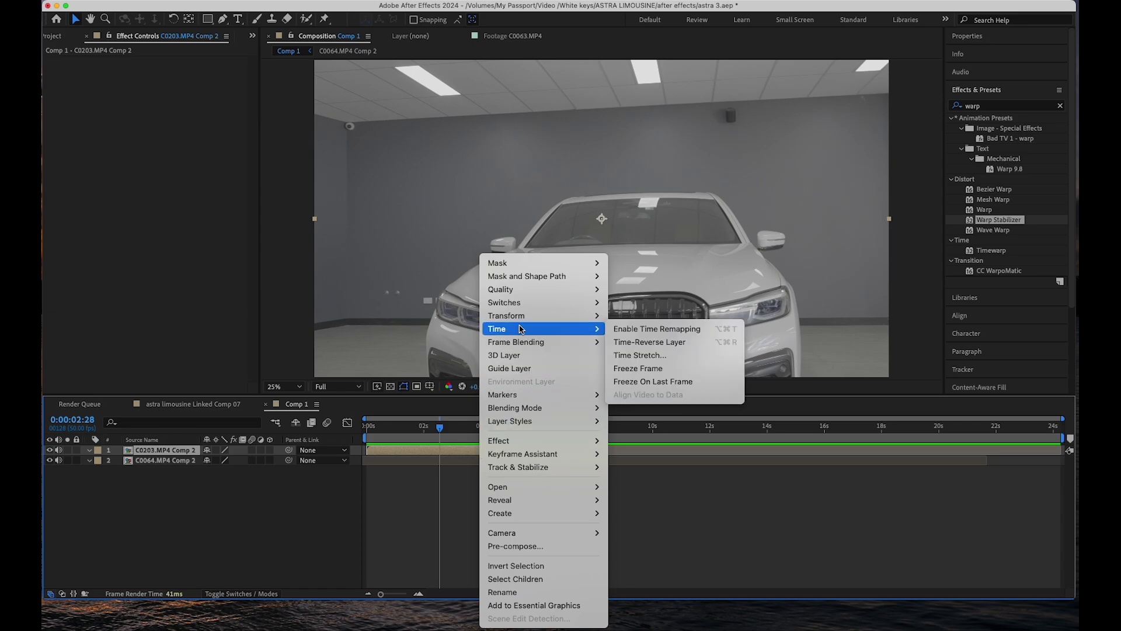
left_click(651, 329)
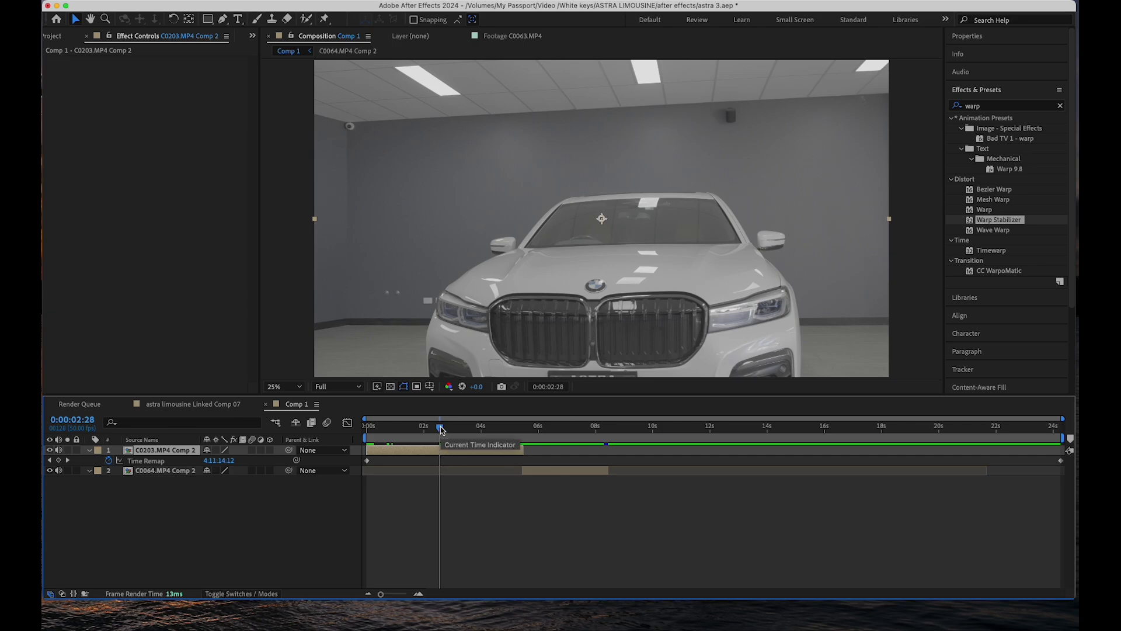
left_click(366, 460)
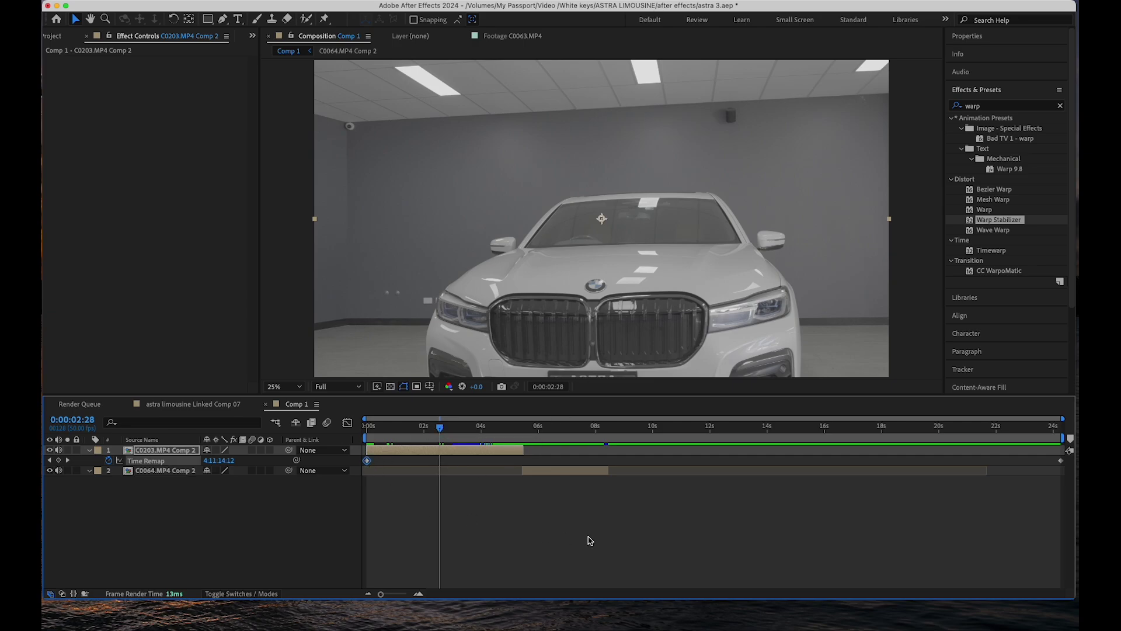
mouse_move(366, 464)
mouse_move(440, 428)
left_mouse_down()
mouse_move(395, 442)
mouse_move(452, 433)
left_mouse_up()
left_click(59, 460)
left_click(58, 460)
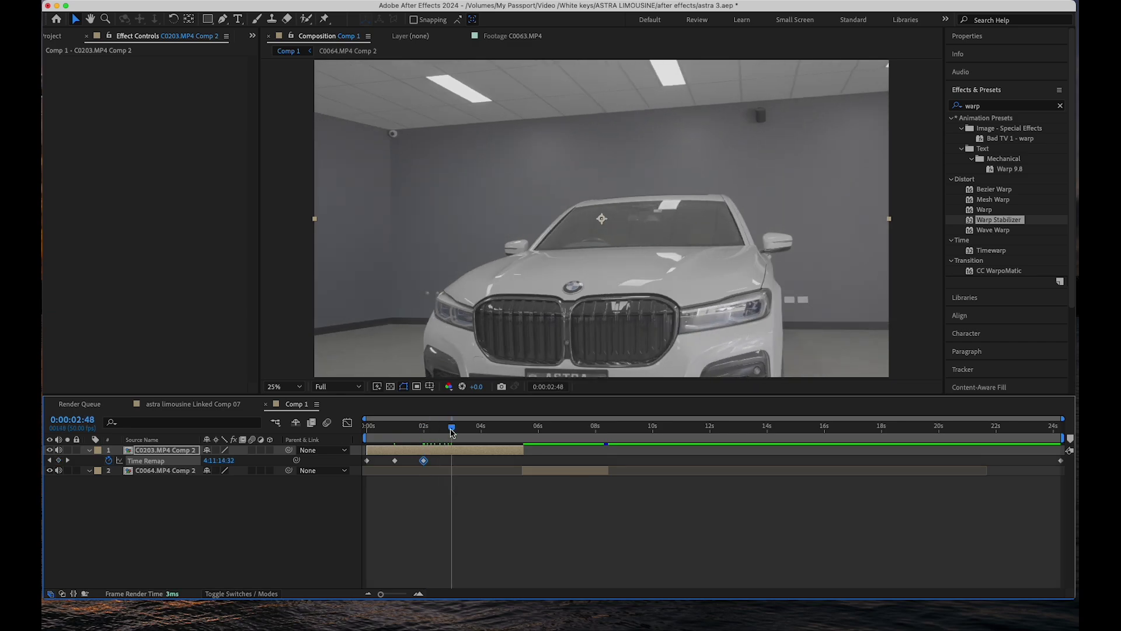
left_click(59, 460)
key("super+z")
key("super+z")
key("super+z")
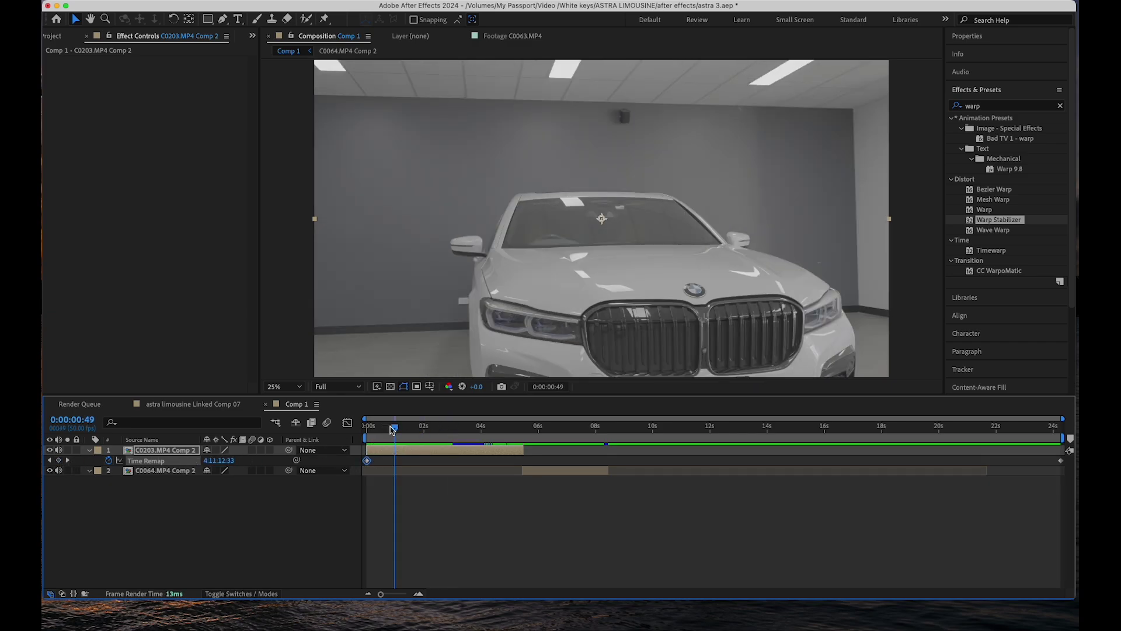
- Add Time Remap keyframes to the C0203.MP4 Comp 2 layer at 0:00:01:33 and 0:00:05:24
left_click_drag(393, 427, 414, 433)
left_click(58, 459)
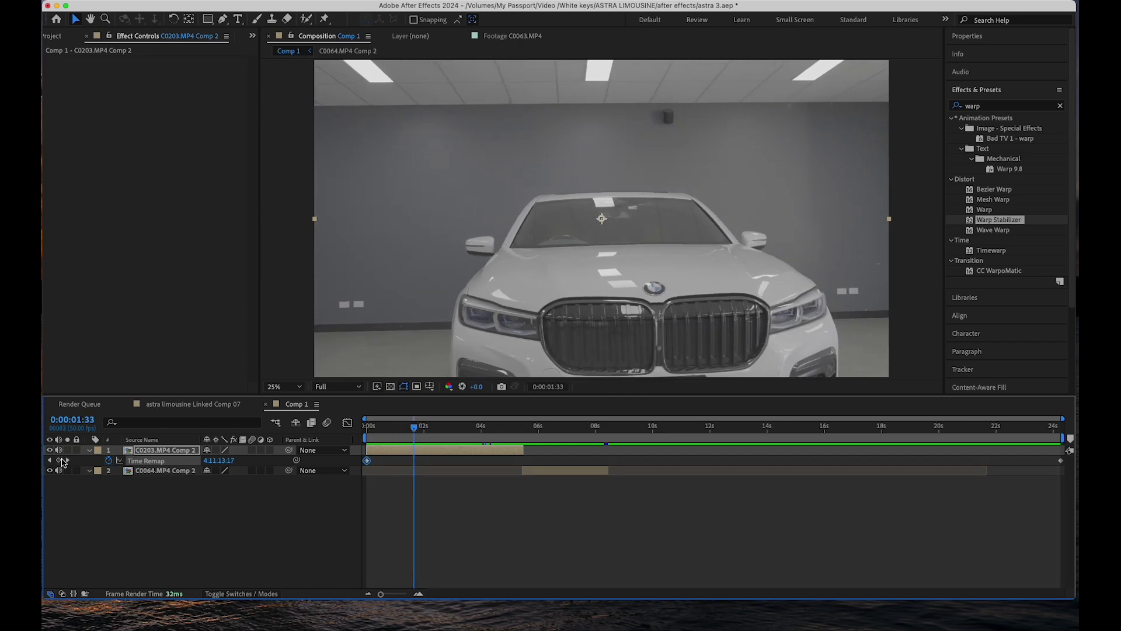
left_click_drag(415, 431, 524, 425)
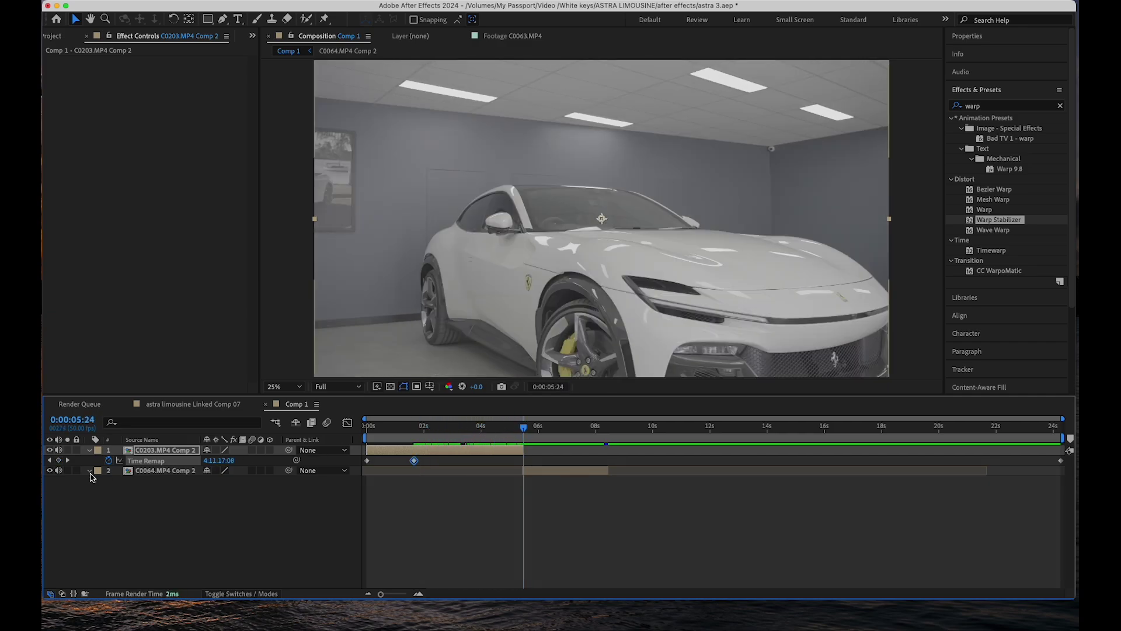
left_click(58, 460)
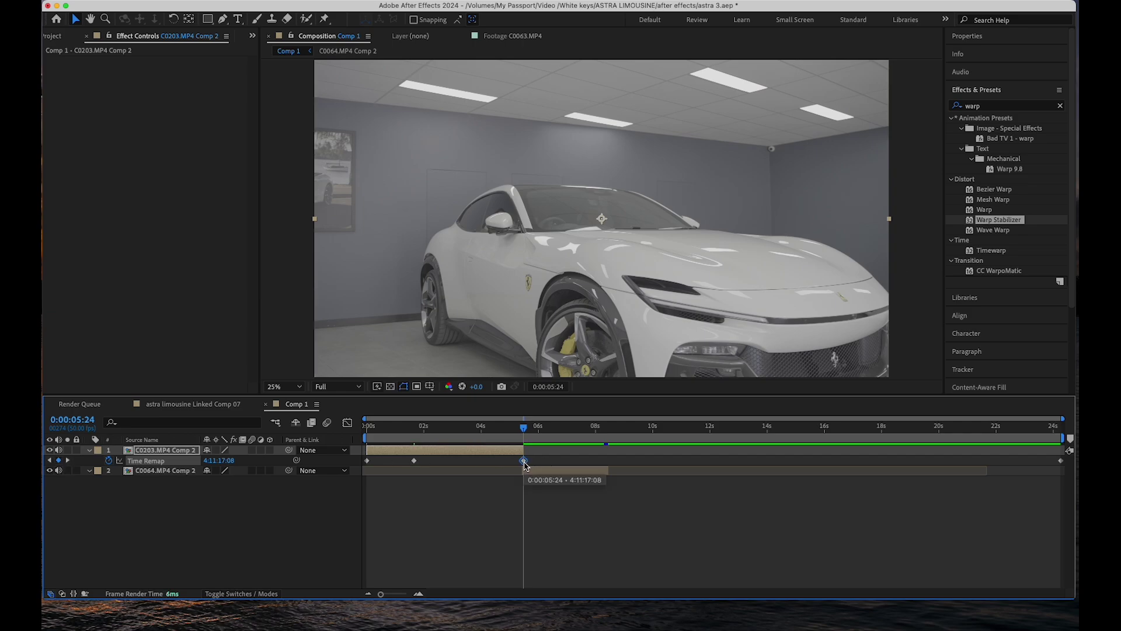
- Move the Time Remap keyframe at the clip's end to about 0:00:03:13 and preview from the start
left_click_drag(523, 464, 462, 468)
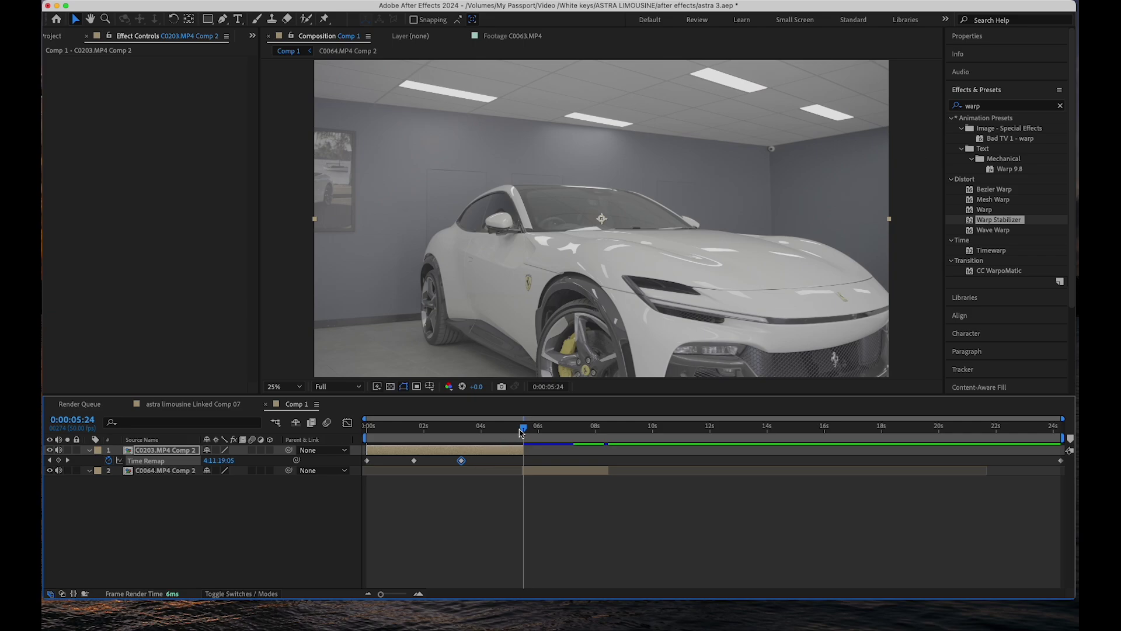
left_click_drag(462, 464, 602, 461)
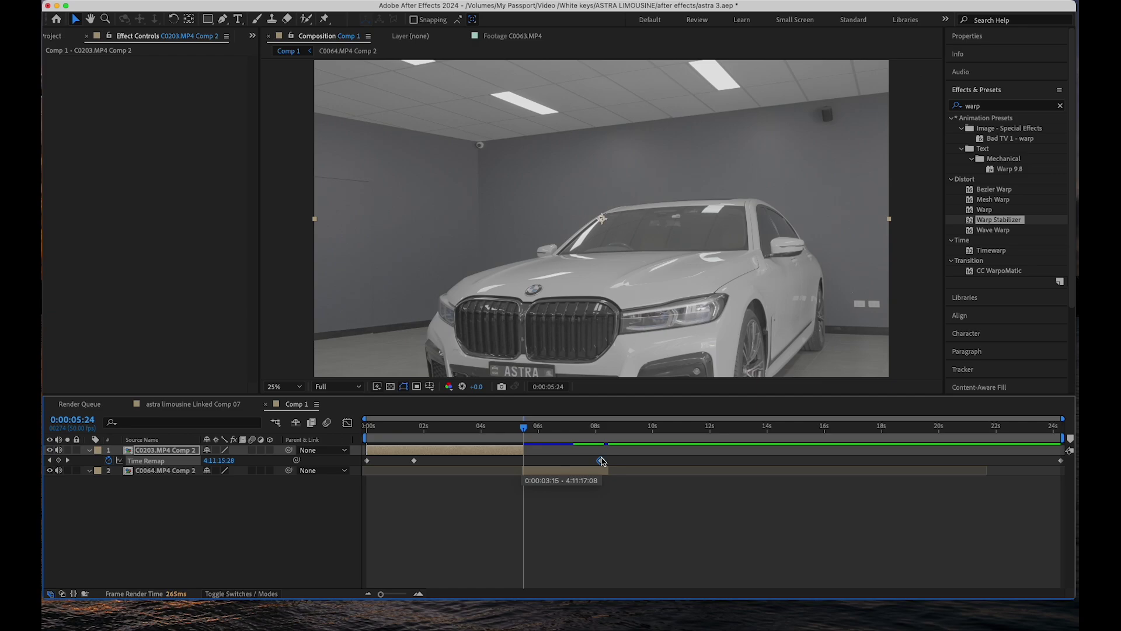
left_click_drag(602, 462, 524, 461)
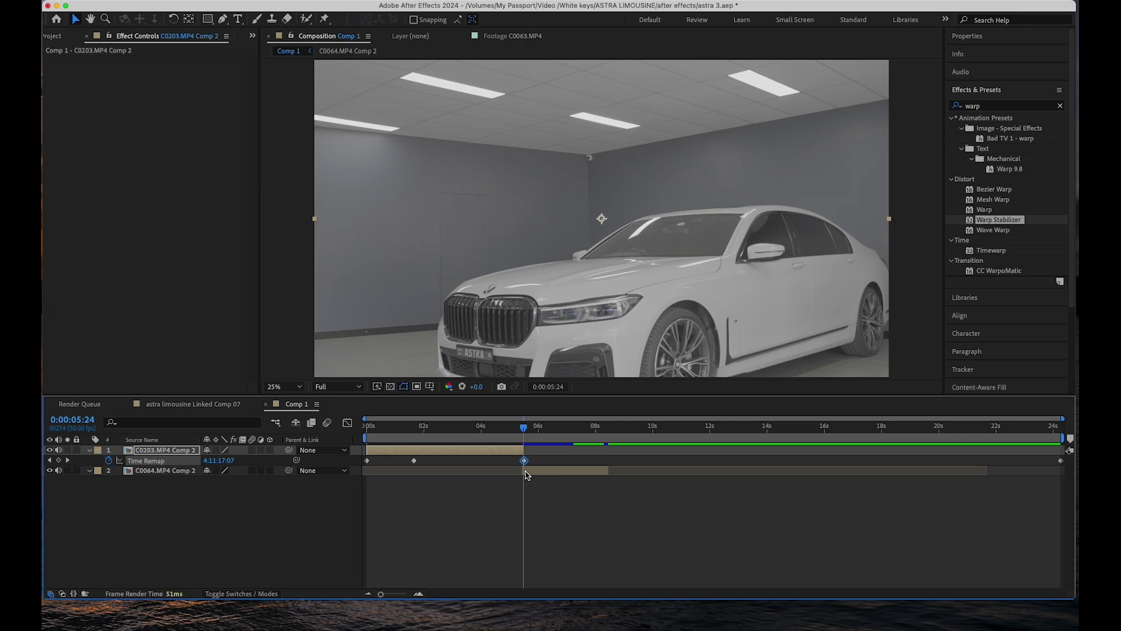
left_click_drag(524, 461, 461, 470)
left_click_drag(523, 426, 353, 438)
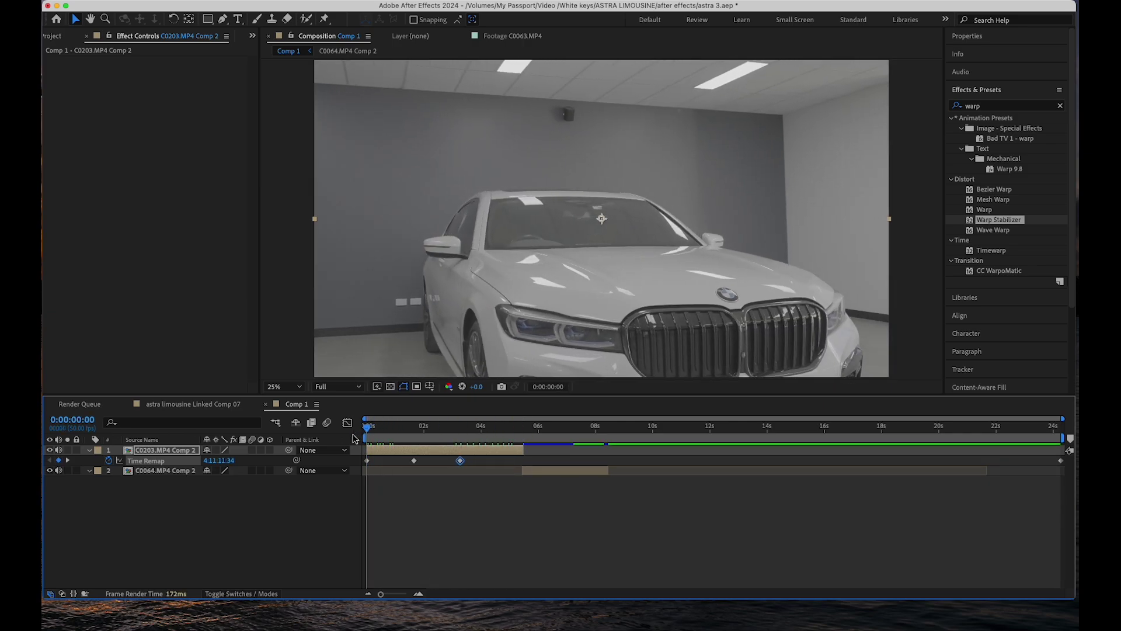
key("space")
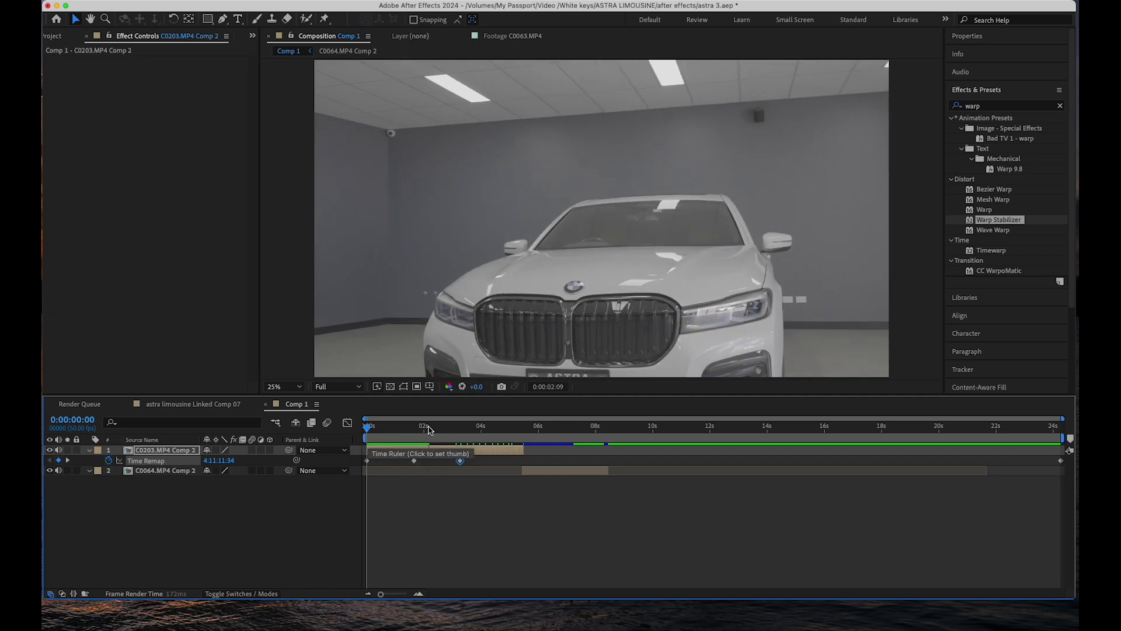
- Set the composition preview resolution to Quarter and play the time-remapped clip from the start
left_click(358, 387)
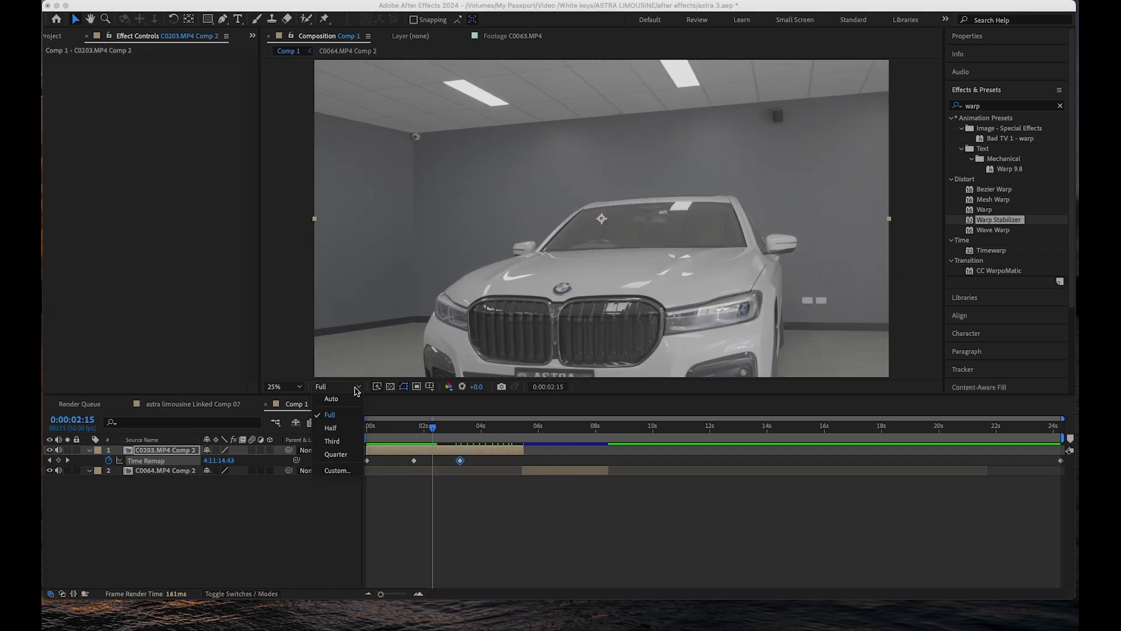
left_click(337, 454)
left_click_drag(433, 431, 349, 443)
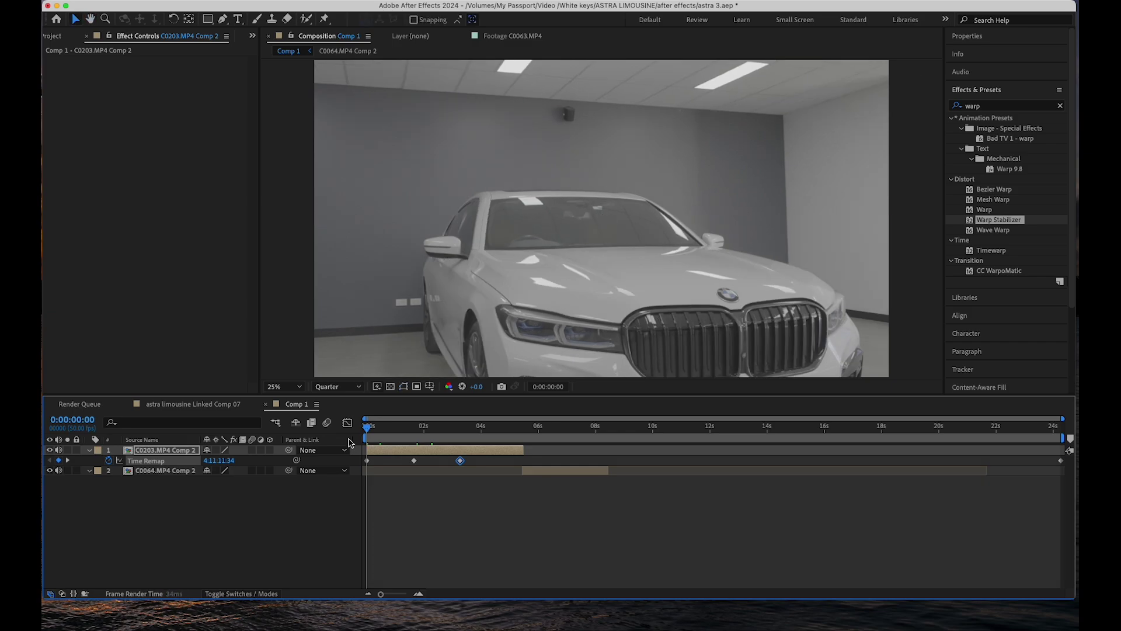
key("space")
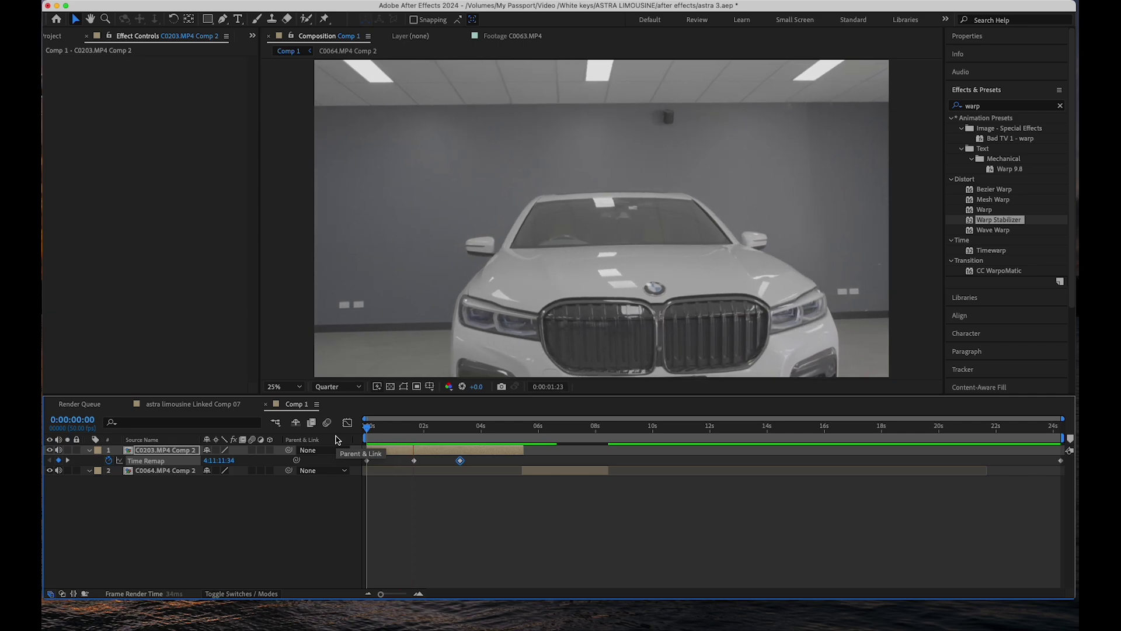
key("space")
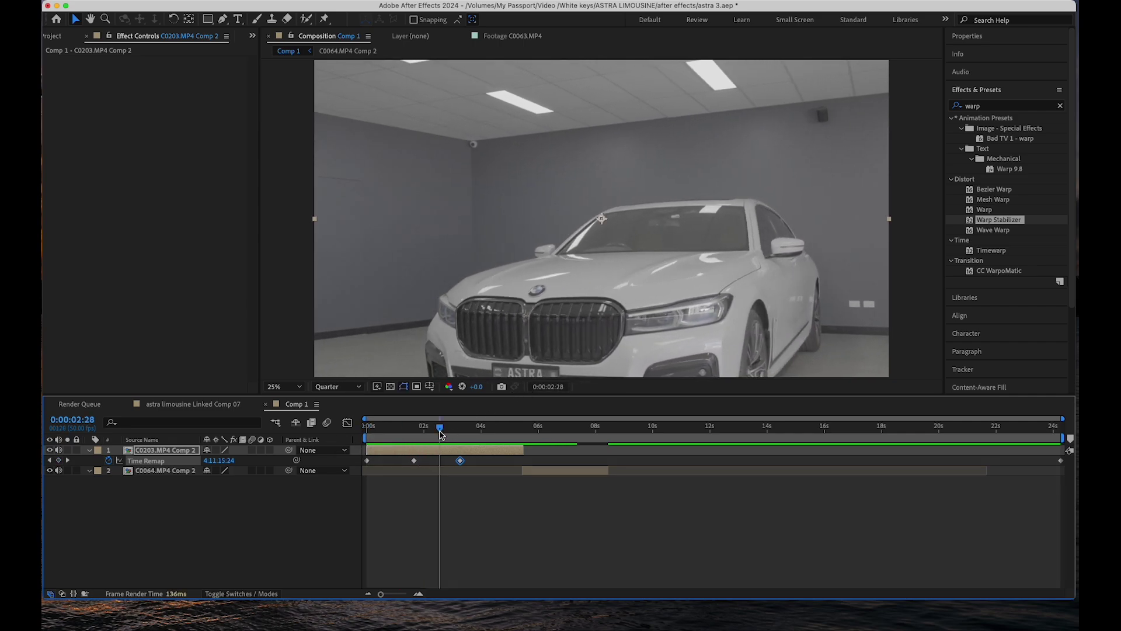
- Move the third Time Remap keyframe to about 0:00:02:24 and preview the faster section
mouse_move(441, 433)
left_mouse_down()
mouse_move(452, 433)
mouse_move(430, 432)
left_mouse_up()
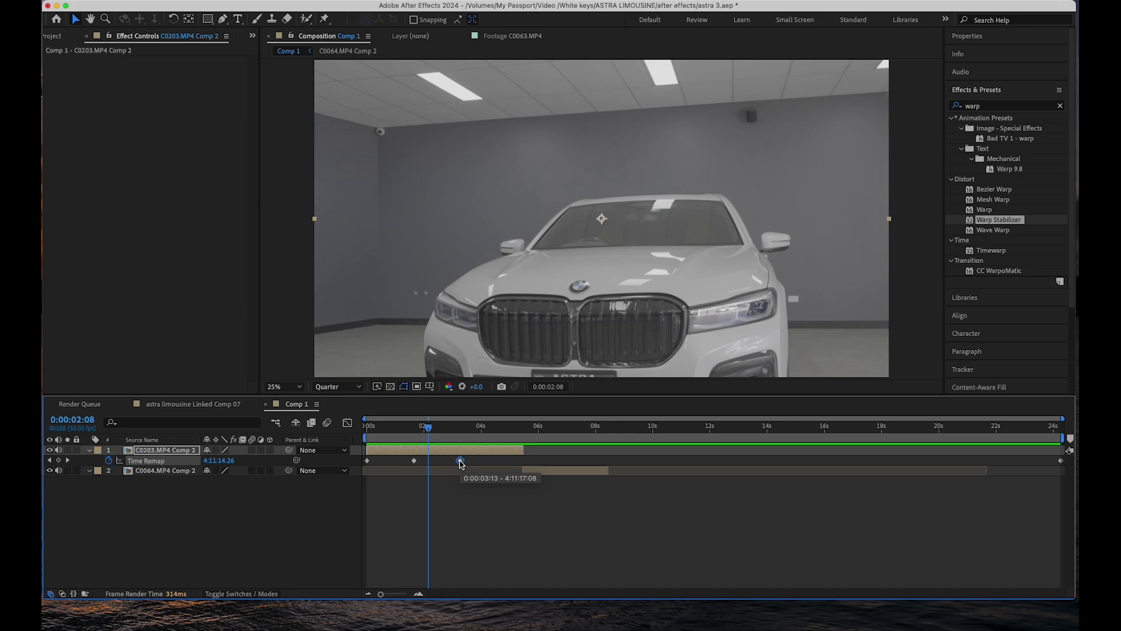
left_click_drag(459, 464, 402, 429)
key("space")
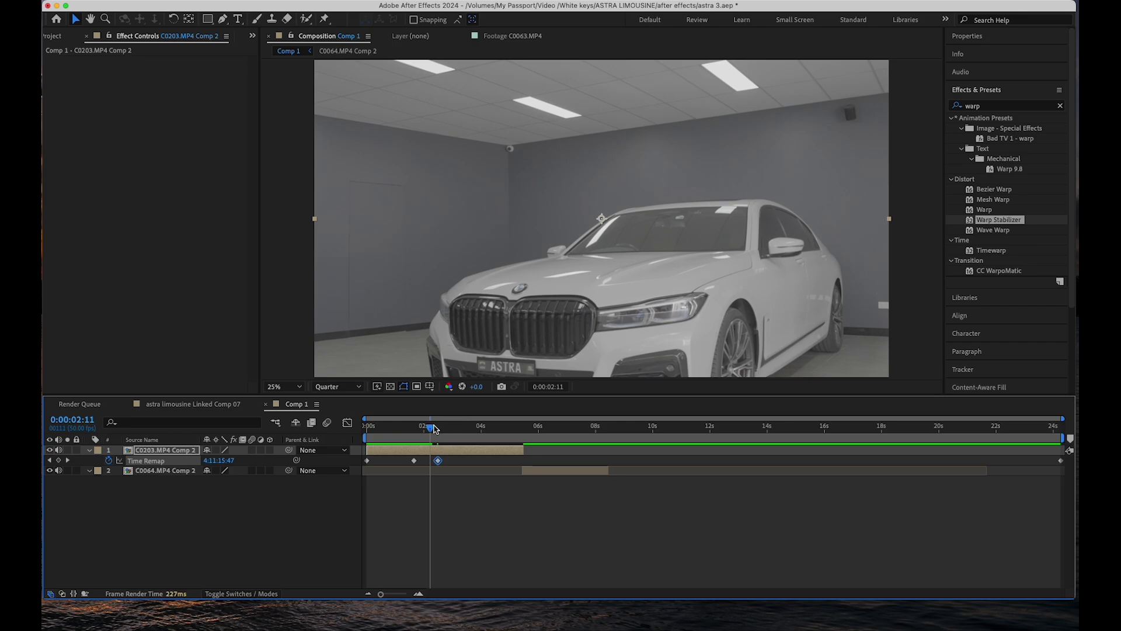
left_click_drag(434, 428, 389, 429)
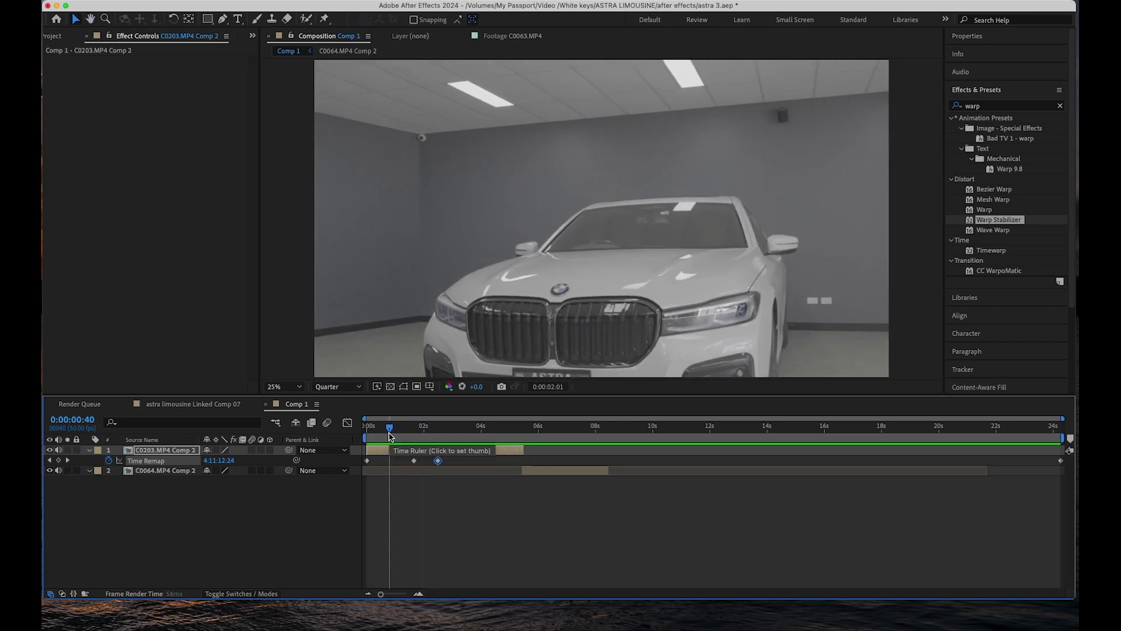
key("space")
left_click_drag(427, 431, 400, 439)
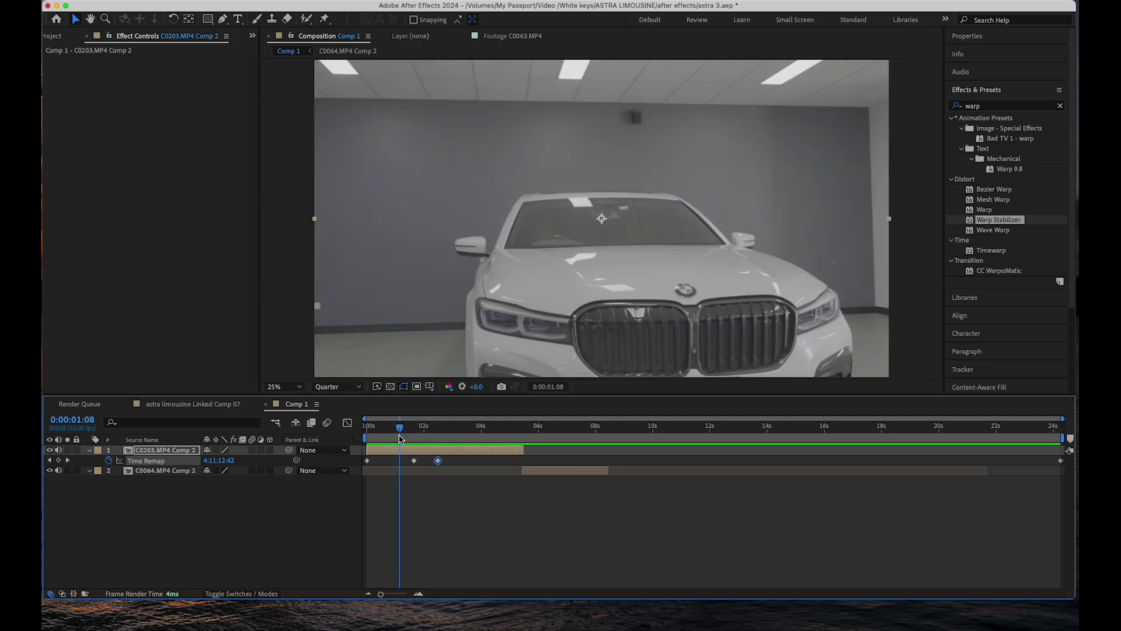
key("space")
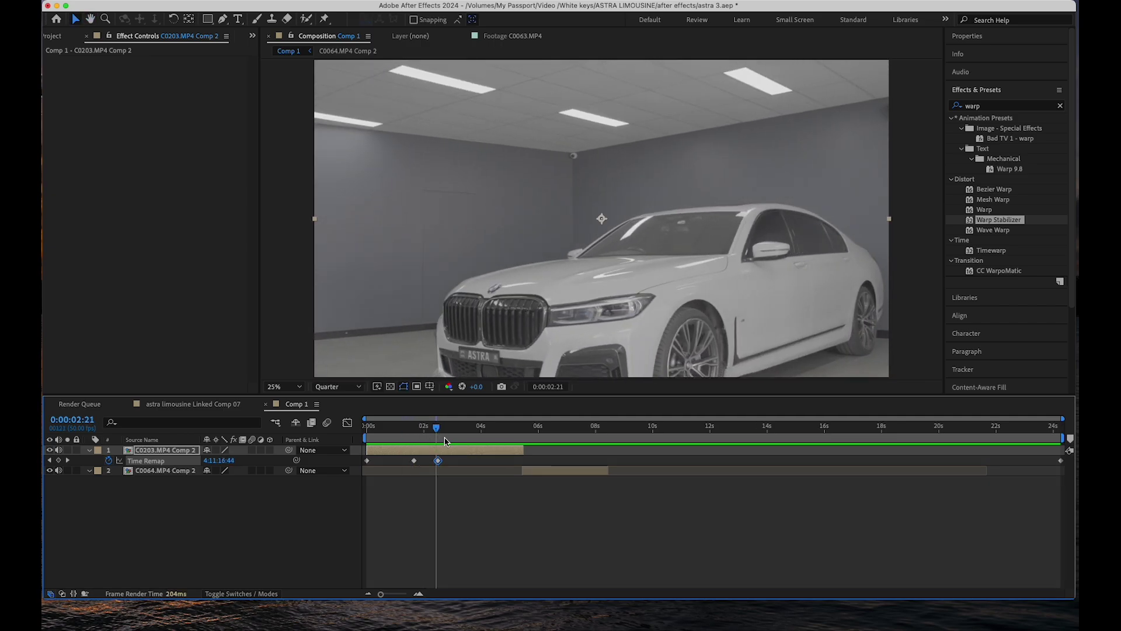
- Trim the end of the C0203.MP4 Comp 2 layer to just after its third Time Remap keyframe
left_click(407, 438)
left_click_drag(407, 437, 439, 442)
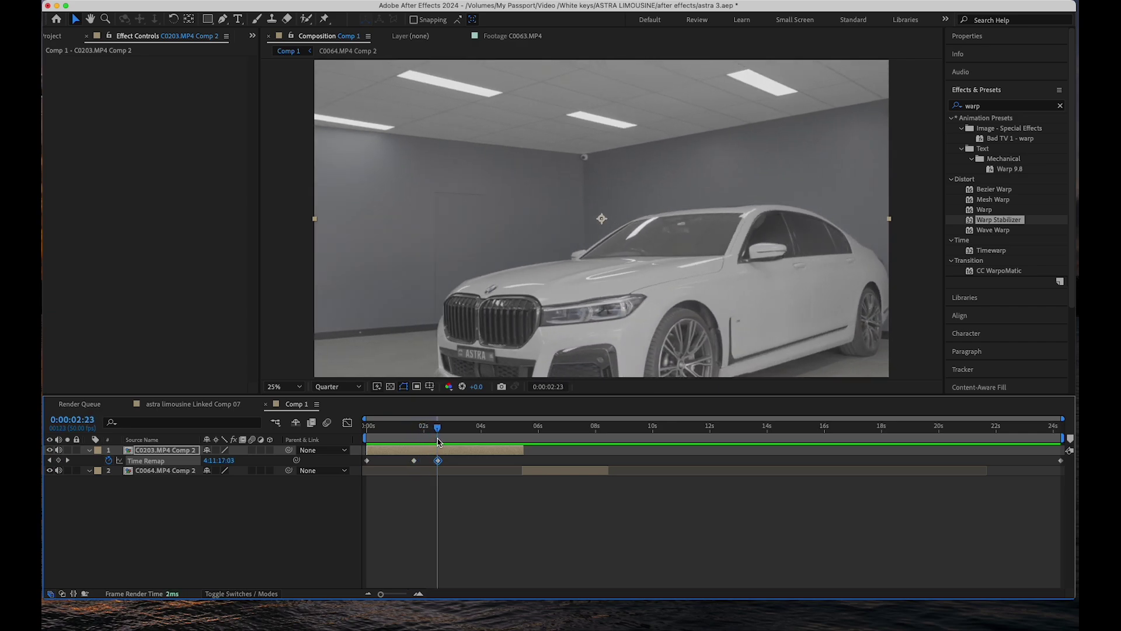
left_click_drag(522, 450, 410, 440)
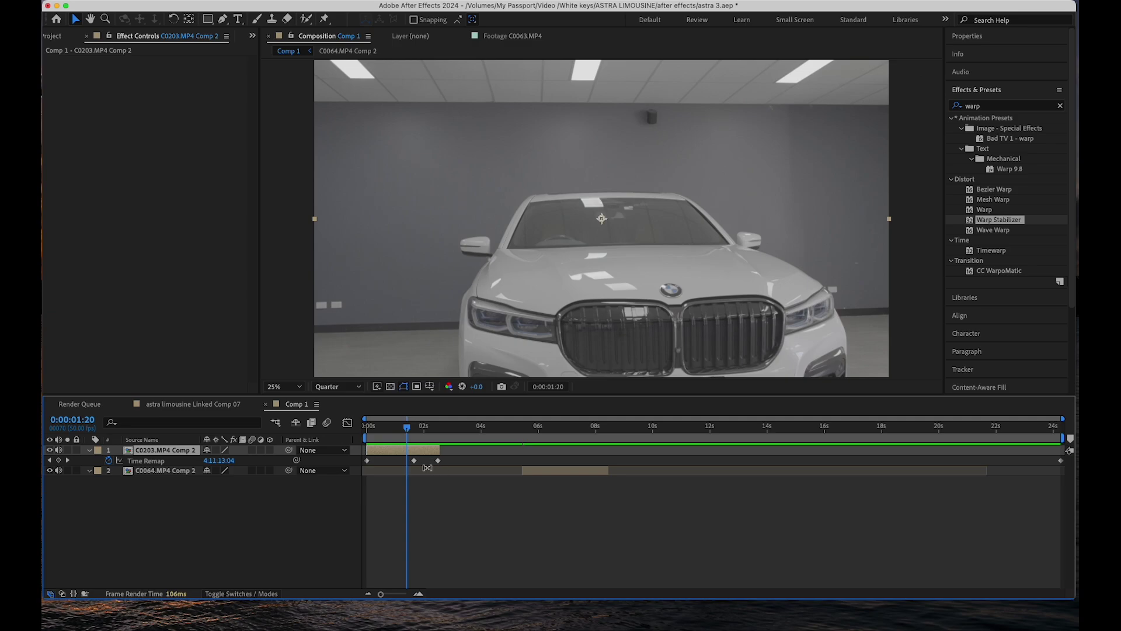
- Apply Easy Ease Out to the Time Remap keyframe at 0:00:01:33
mouse_move(411, 431)
left_mouse_down()
mouse_move(389, 431)
mouse_move(424, 432)
mouse_move(394, 434)
mouse_move(422, 437)
mouse_move(403, 443)
left_mouse_up()
key("equal")
key("equal")
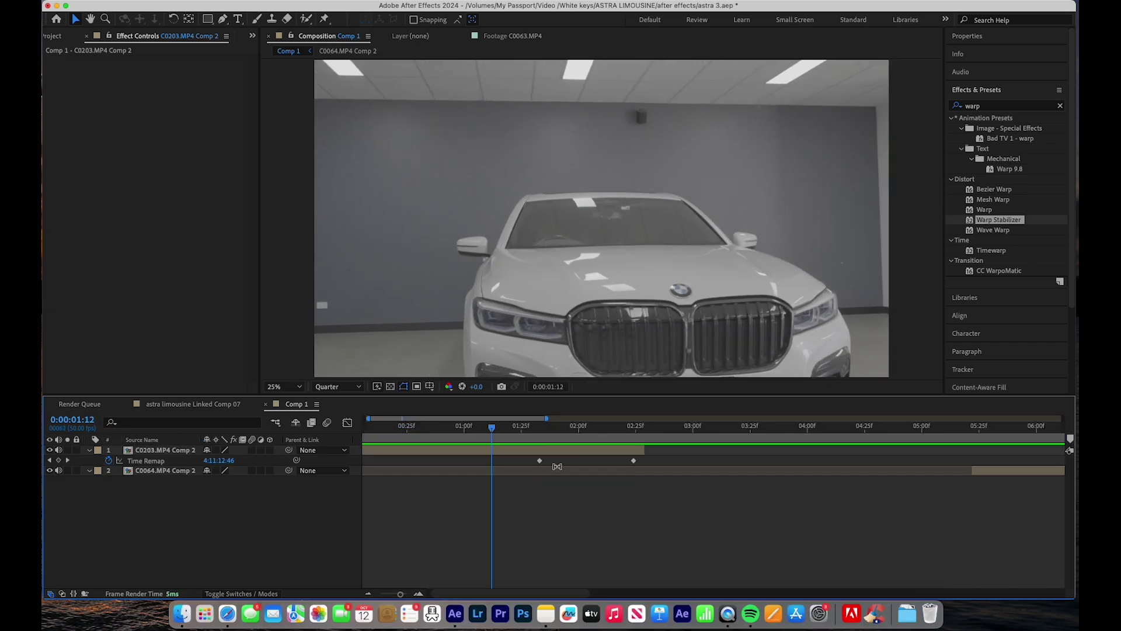
right_click(538, 461)
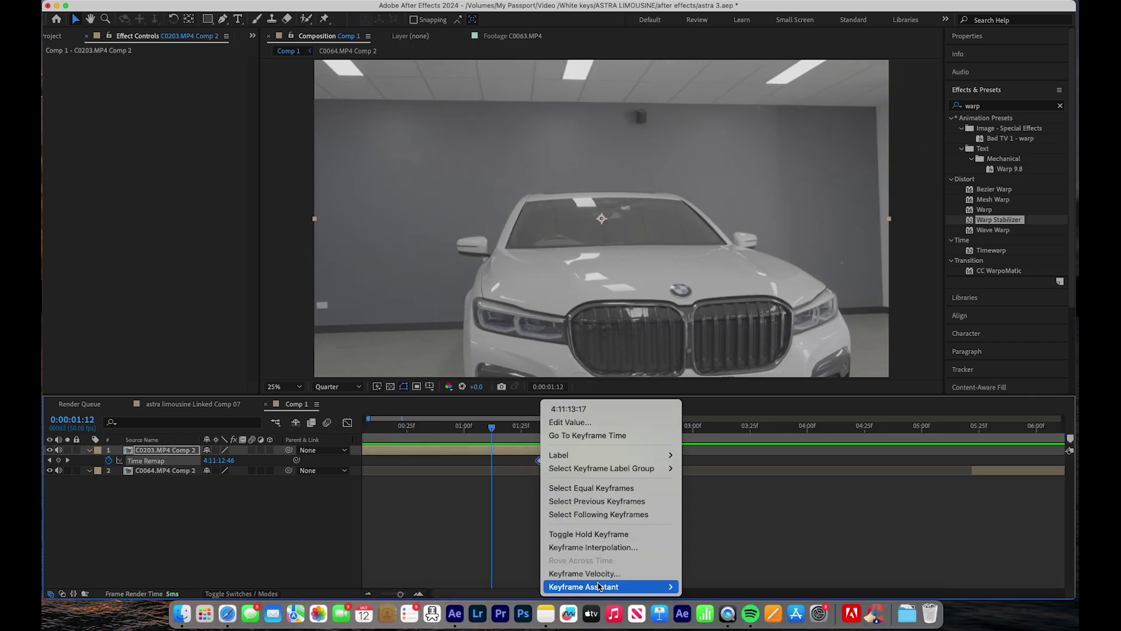
mouse_move(599, 586)
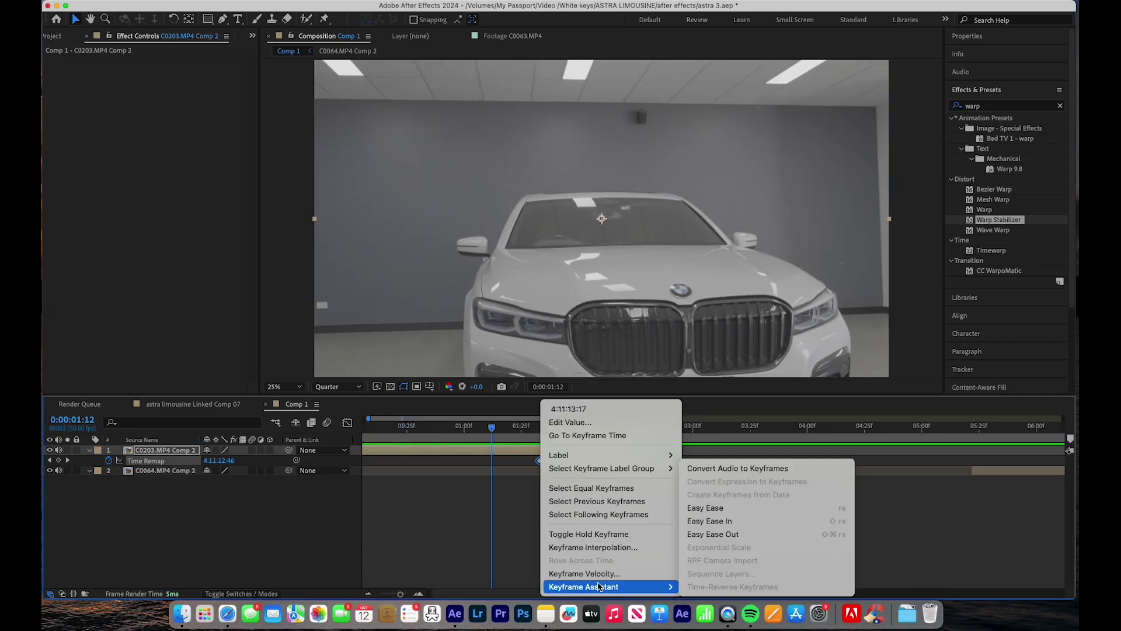
left_click(738, 534)
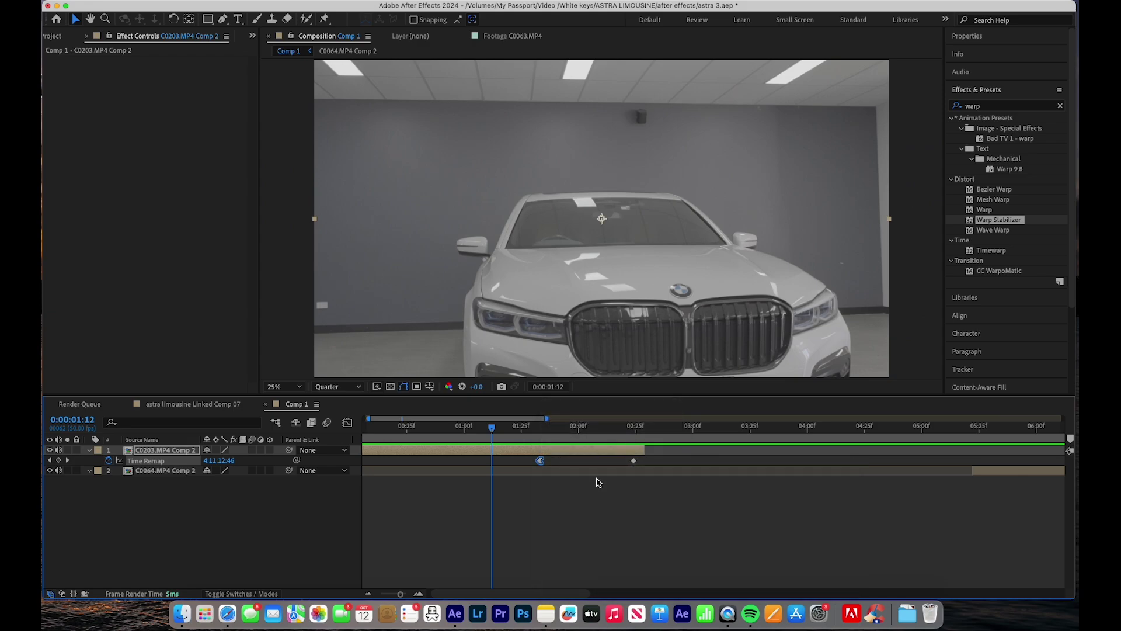
- Apply Easy Ease In to the Time Remap keyframe at about 0:00:02:24 and preview the speed ramp
right_click(635, 461)
mouse_move(700, 586)
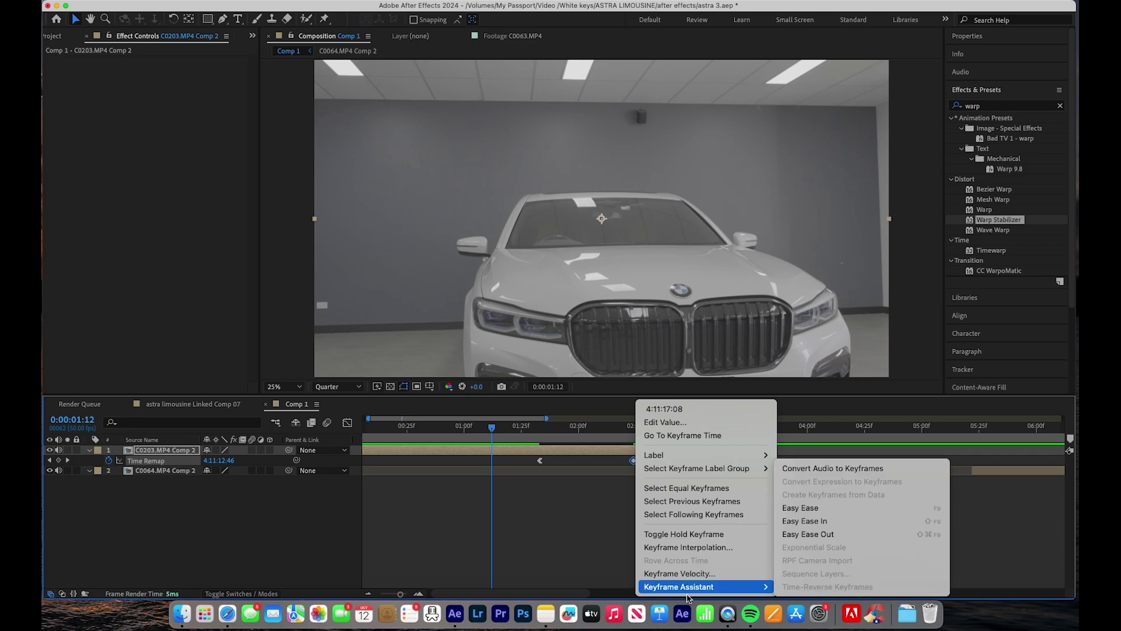
left_click(805, 520)
key("space")
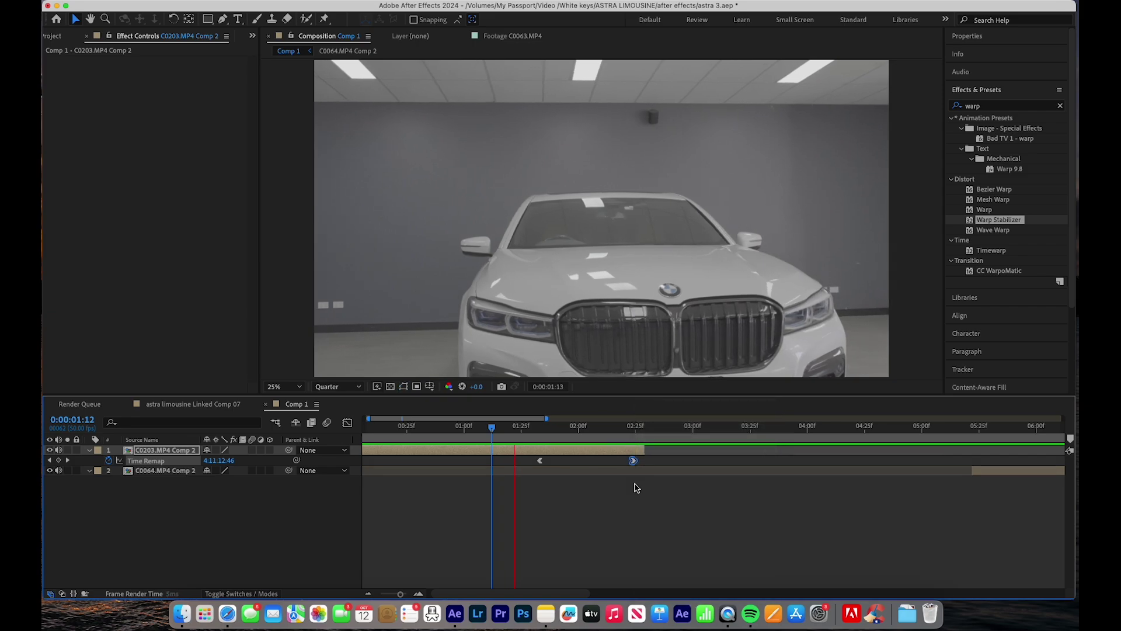
- Preview the speed ramp and trim the end of the C0203.MP4 Comp 2 layer to its third Time Remap keyframe
left_click_drag(617, 427, 463, 471)
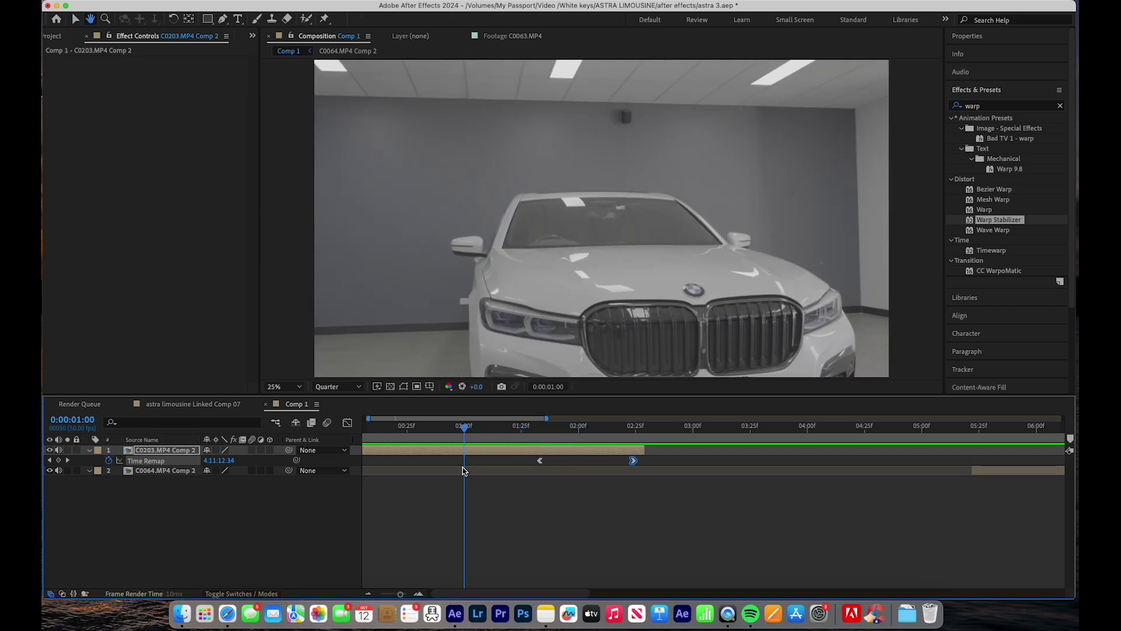
key("space")
key("space")
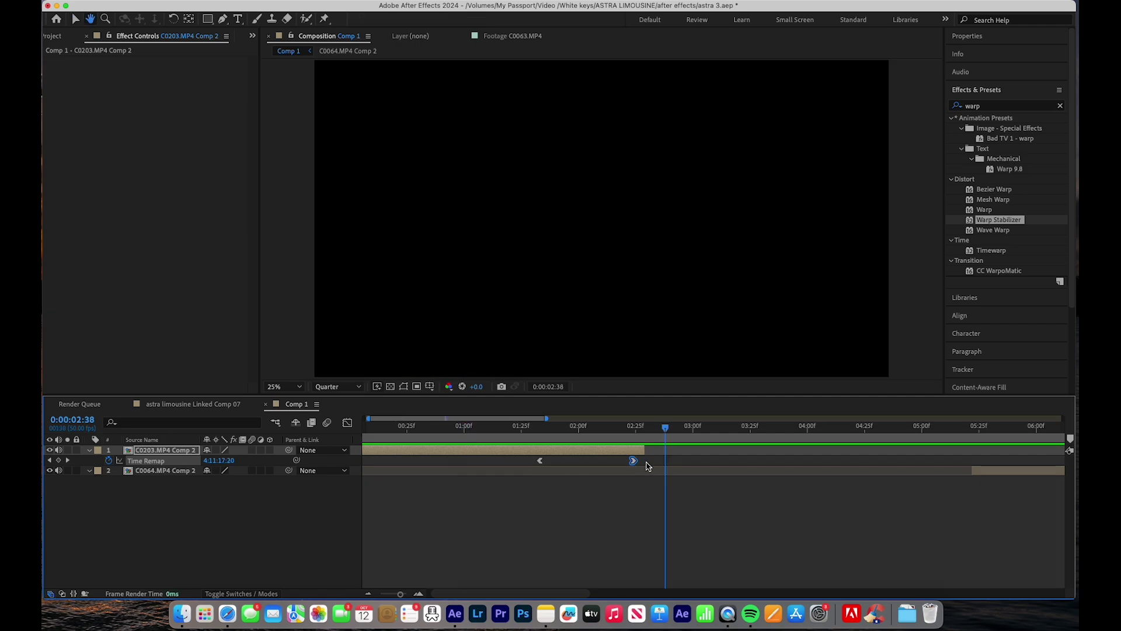
left_click_drag(670, 434, 634, 449)
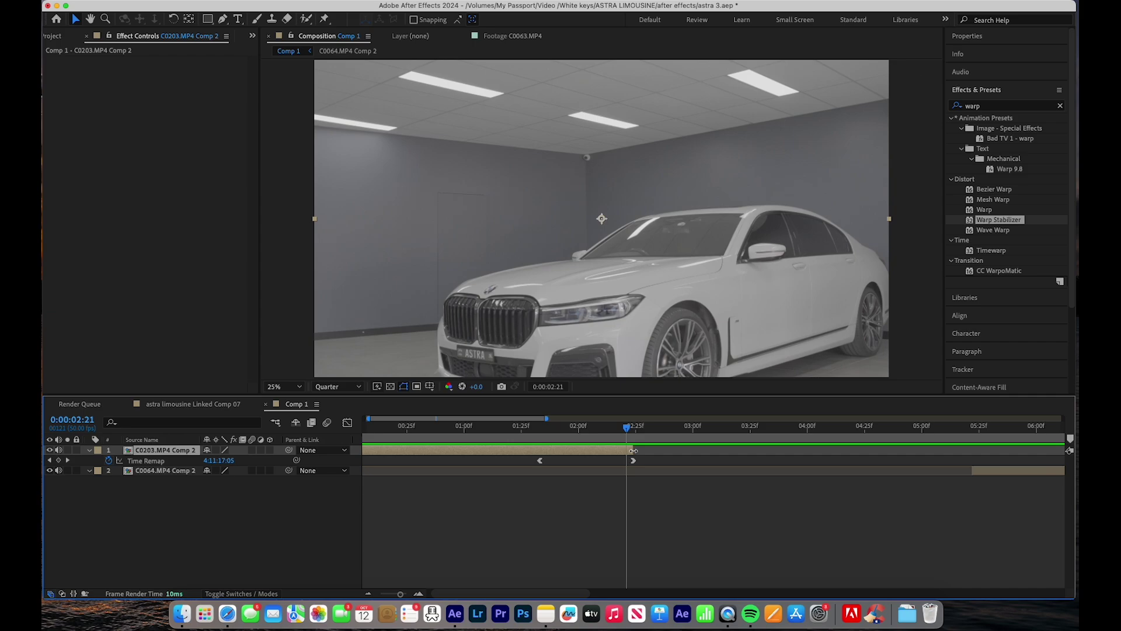
left_click(560, 428)
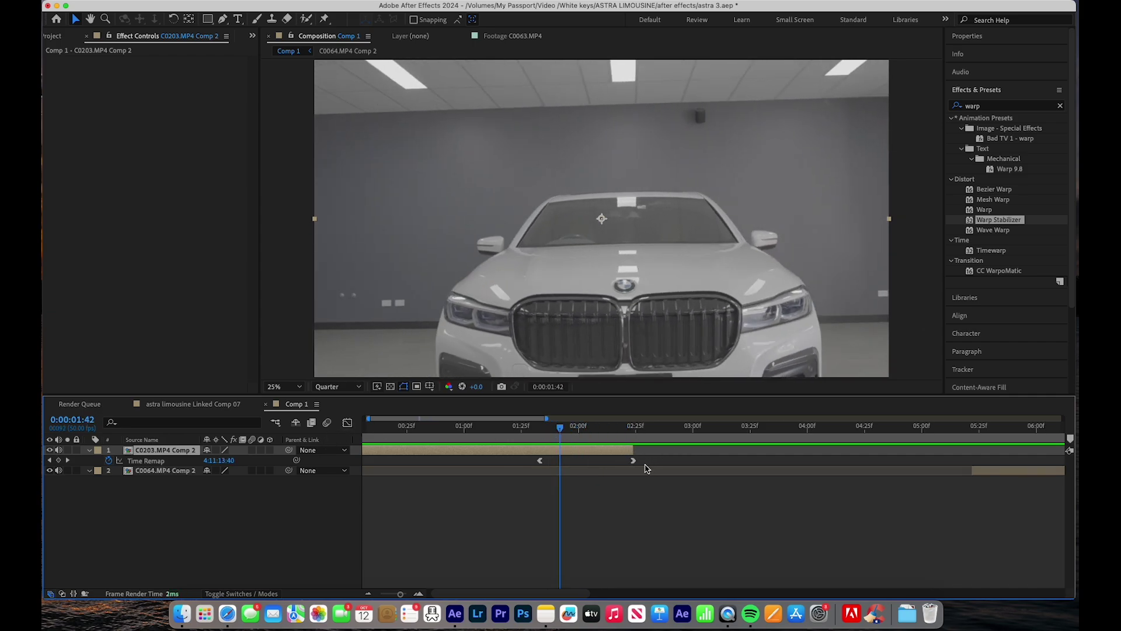
- Show the value graph for the second and third Time Remap keyframes of C0203.MP4 Comp 2 and scrub through the eased section
left_click_drag(666, 463, 525, 468)
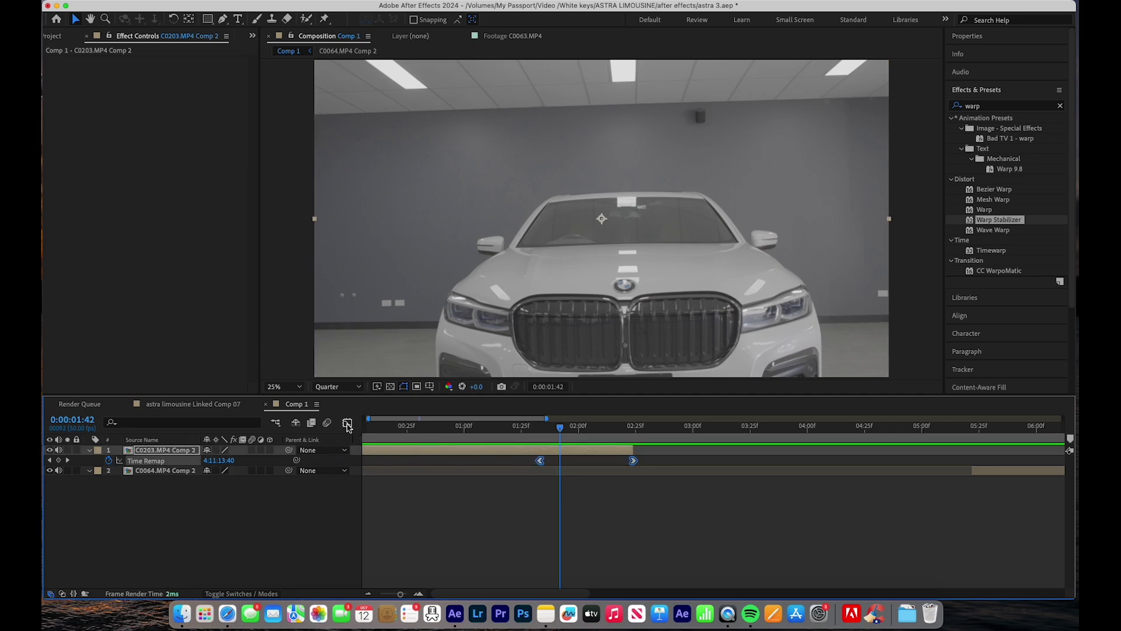
left_click(347, 424)
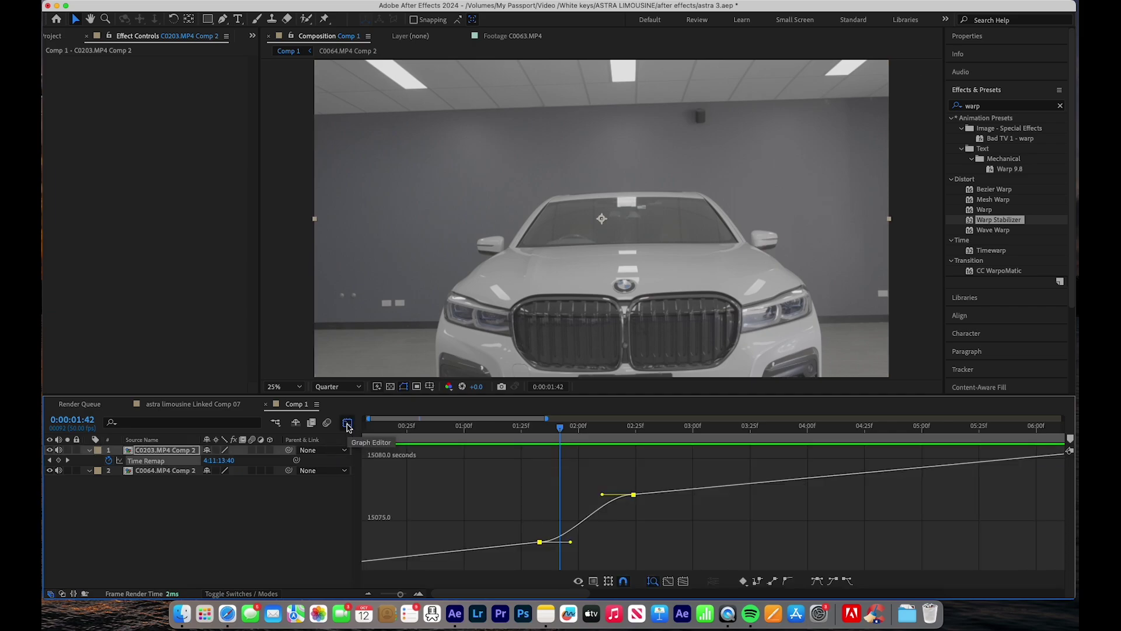
left_click(593, 583)
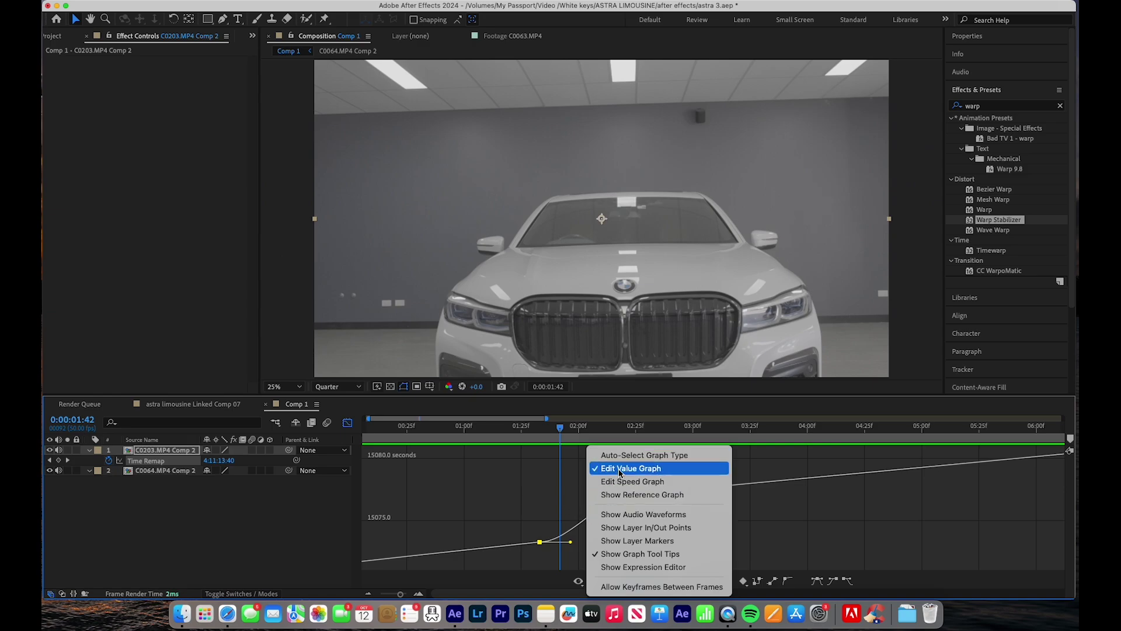
left_click(538, 437)
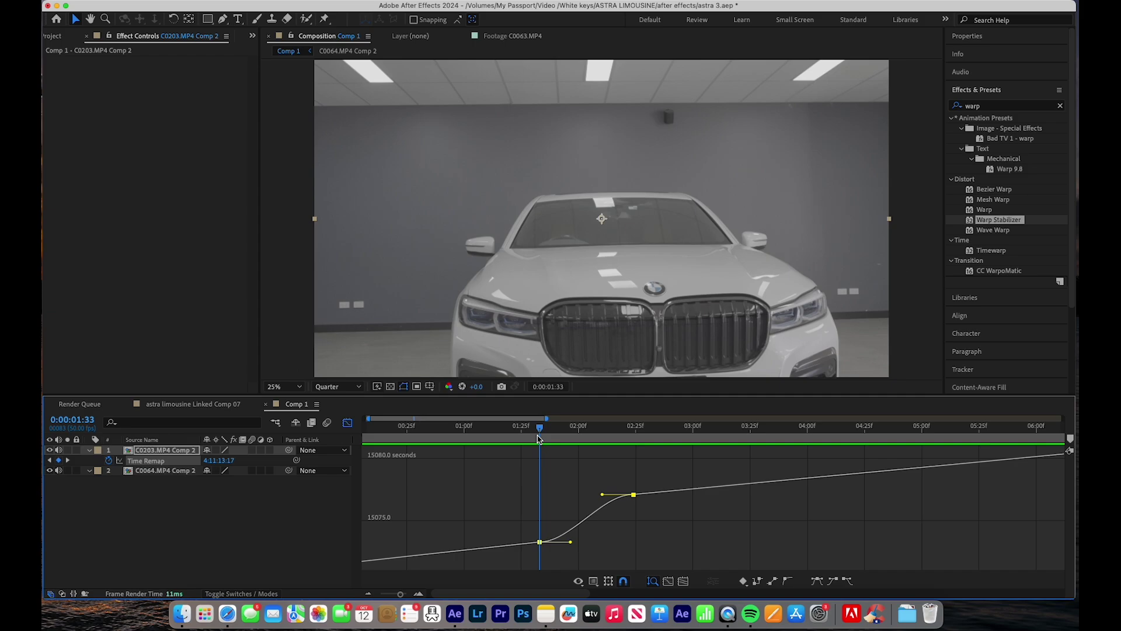
left_click_drag(538, 439, 609, 433)
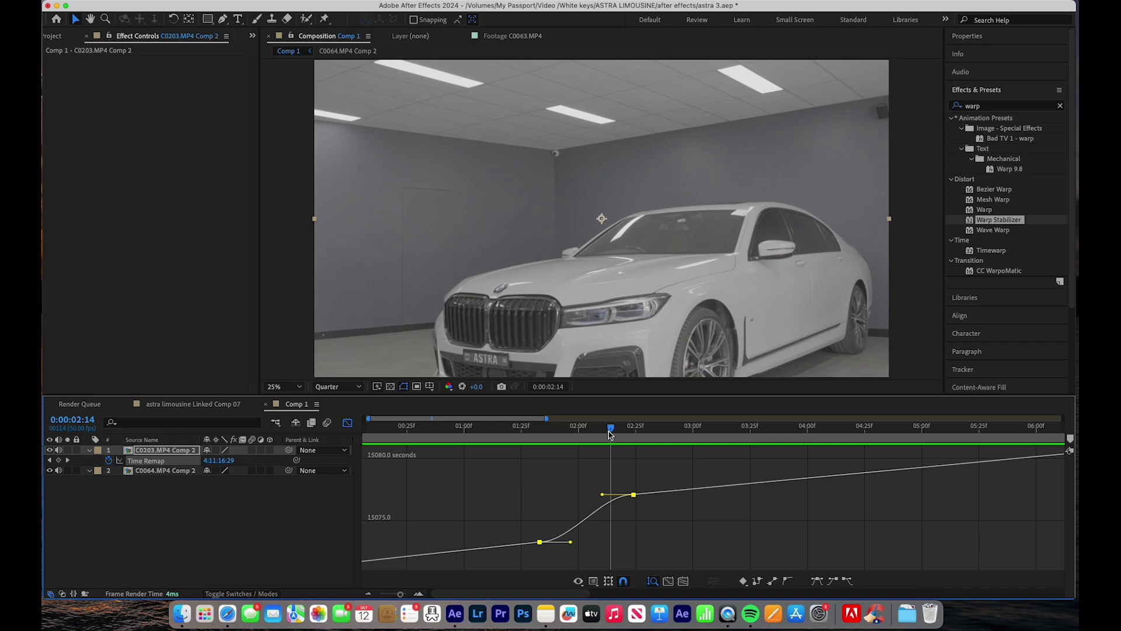
left_click_drag(609, 433, 570, 458)
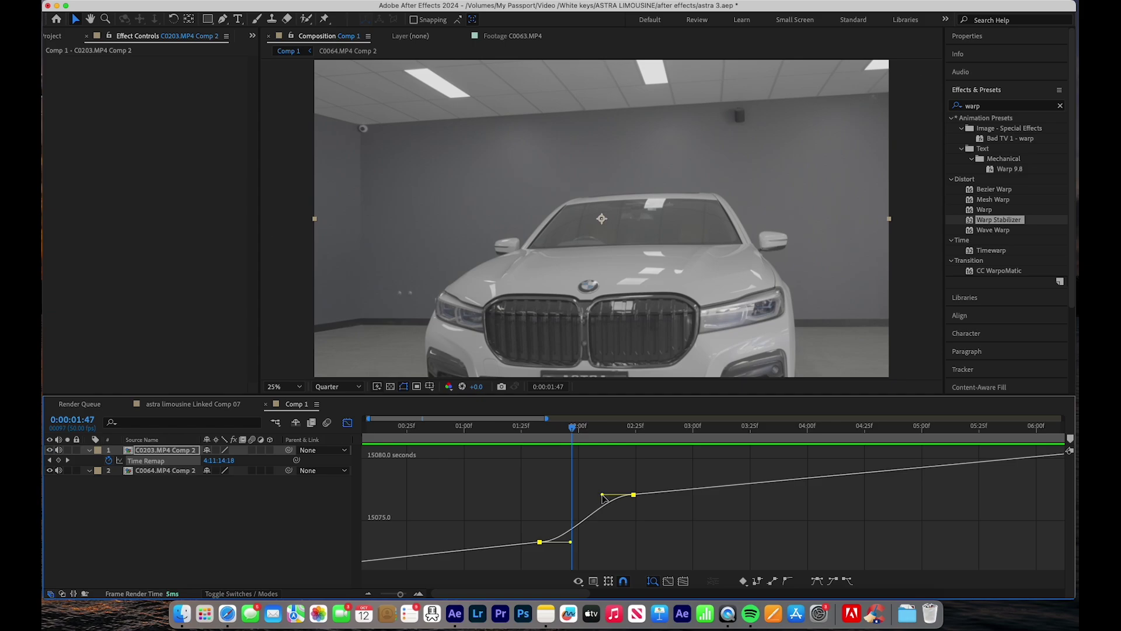
- Steepen the Time Remap curve going into the third keyframe in the Graph Editor, preview the ramp and return to the layer view
left_click_drag(603, 496, 622, 525)
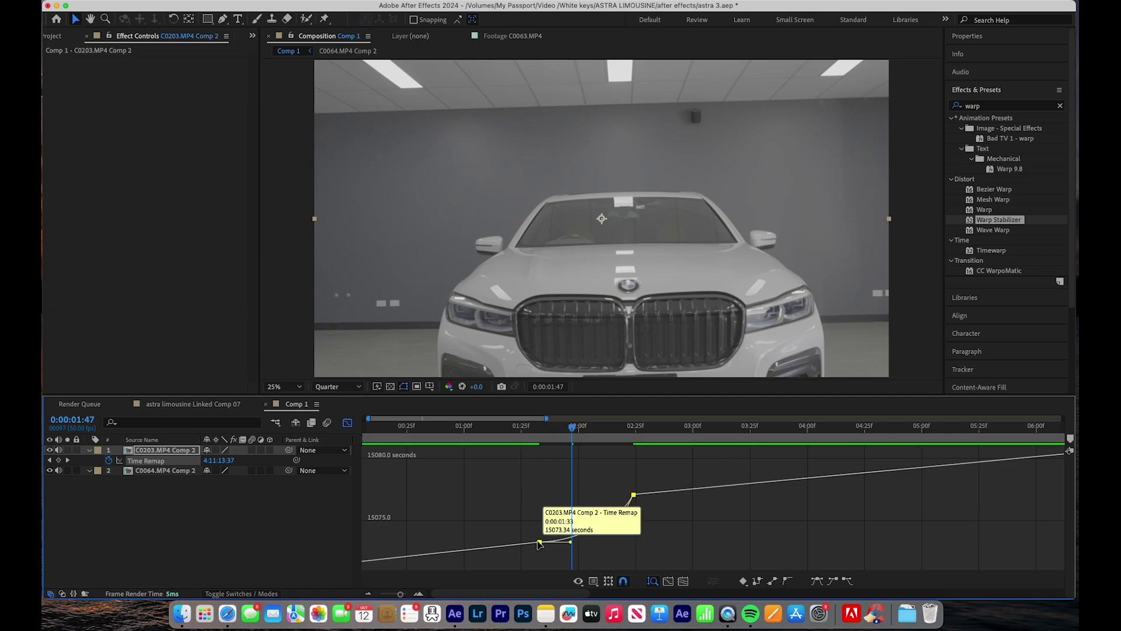
left_click_drag(568, 432, 519, 442)
key("space")
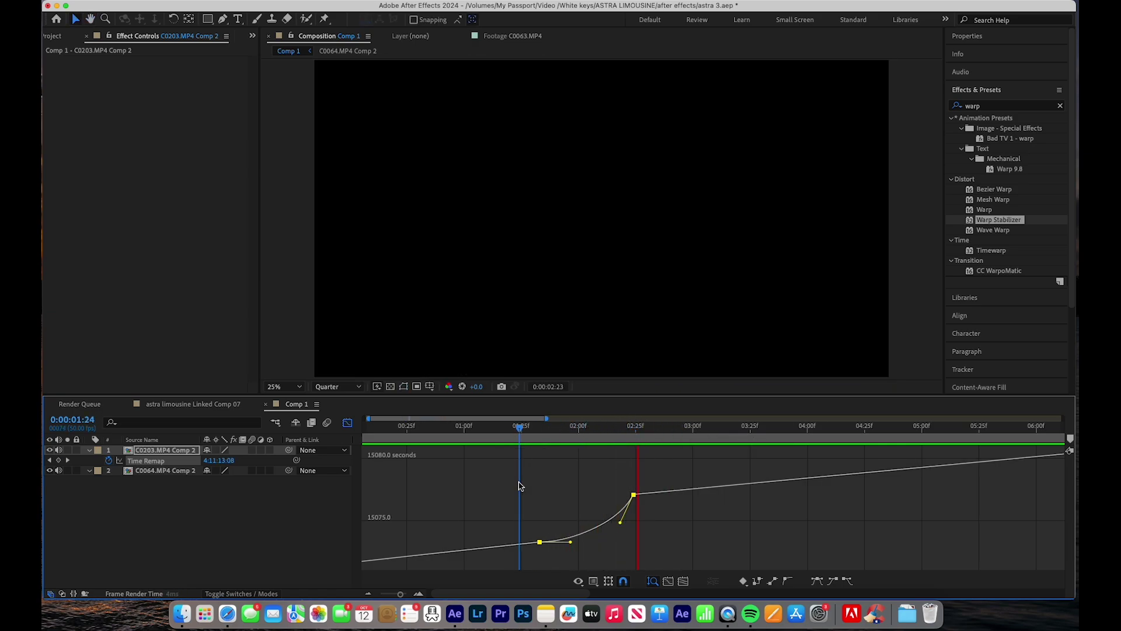
key("space")
left_click_drag(661, 426, 548, 465)
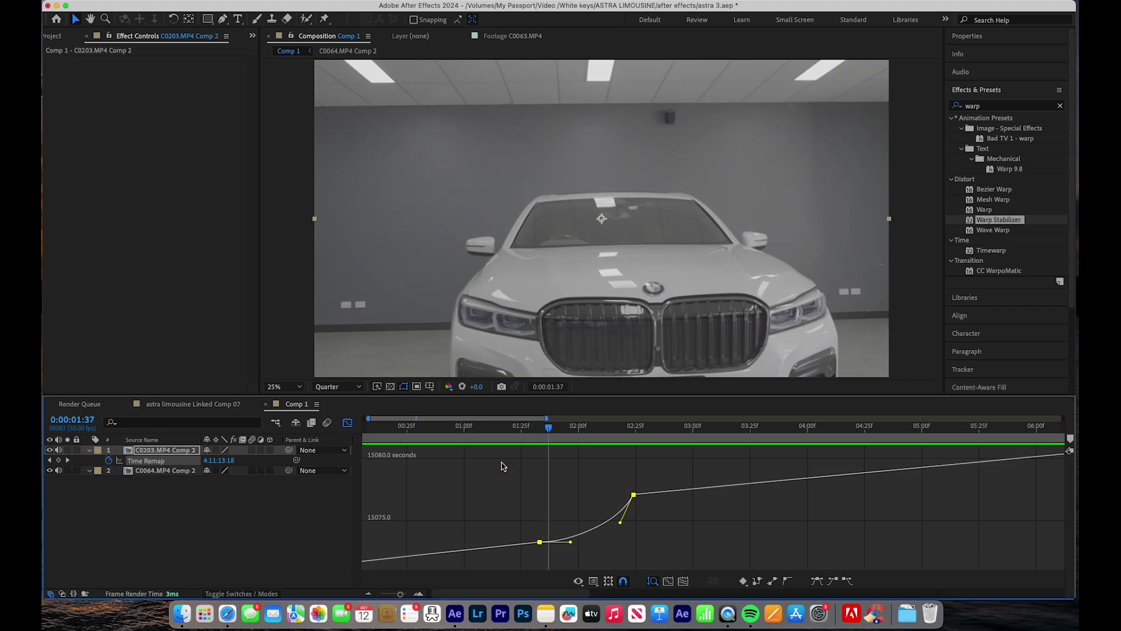
left_click(348, 423)
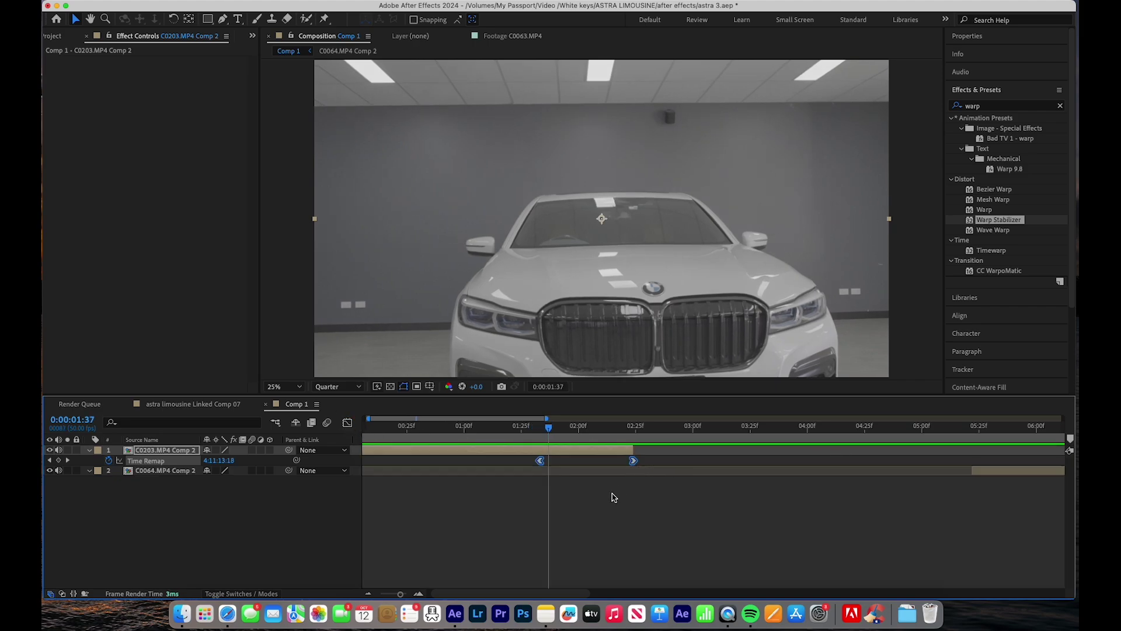
- Move the C0064.MP4 Comp 2 layer so its visible part starts where C0203.MP4 Comp 2 ends, at about 0:00:02:22
key("minus")
key("minus")
left_click_drag(553, 478, 476, 474)
mouse_move(417, 430)
left_mouse_down()
mouse_move(459, 430)
mouse_move(377, 432)
mouse_move(458, 430)
mouse_move(438, 437)
left_mouse_up()
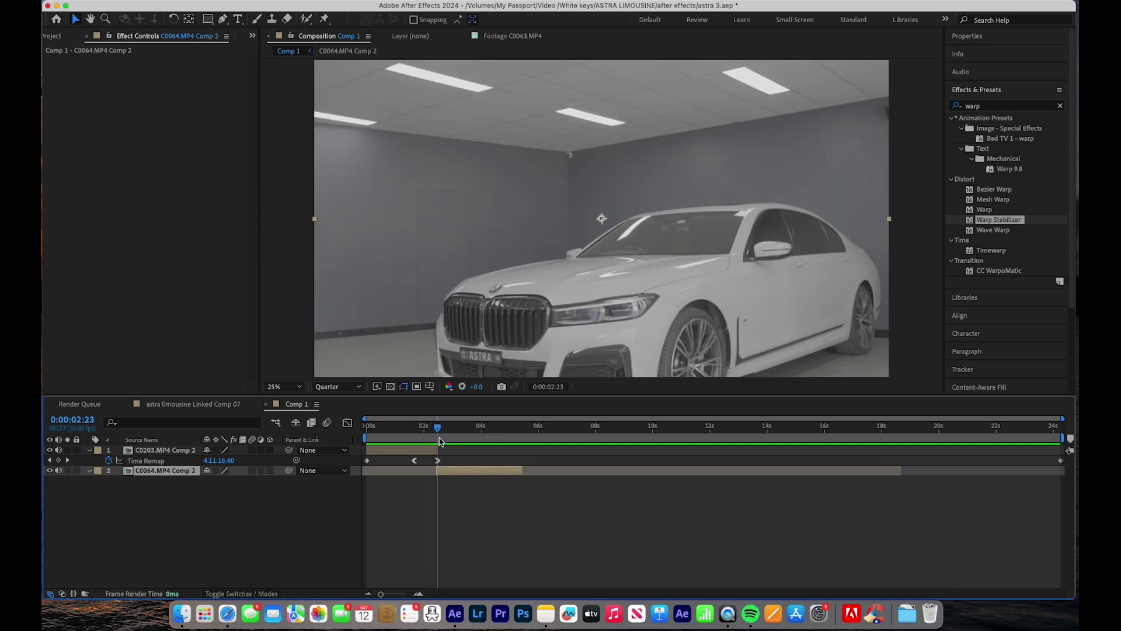
- Enable time remapping on the C0064.MP4 Comp 2 layer and add Time Remap keyframes at 0:00:02:22 and 0:00:04:26
right_click(479, 476)
mouse_move(561, 297)
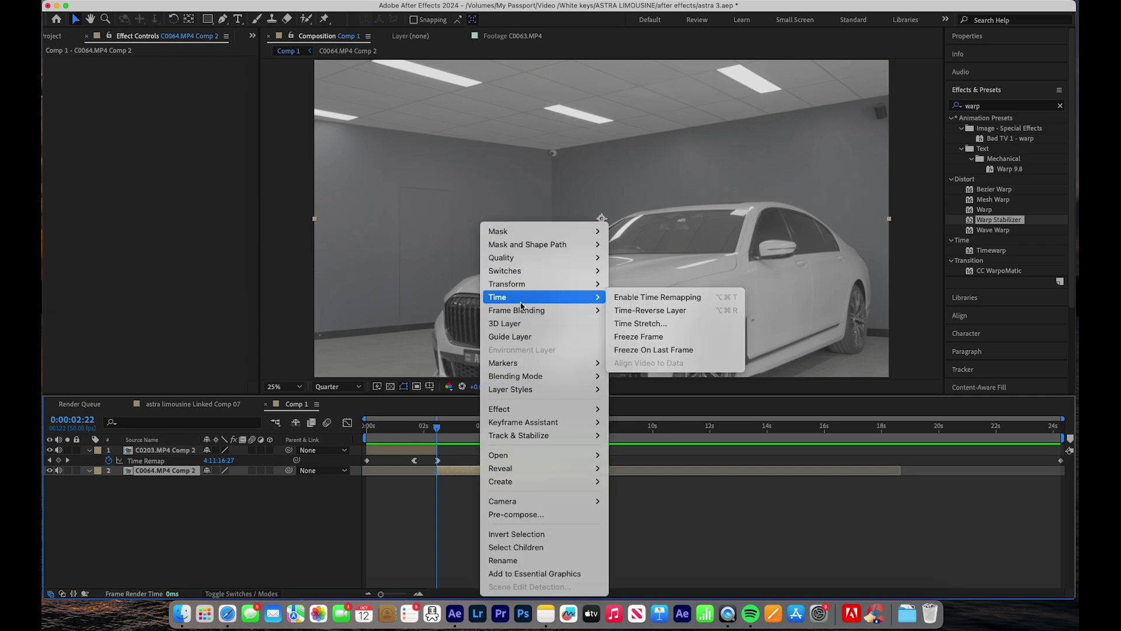
left_click(625, 298)
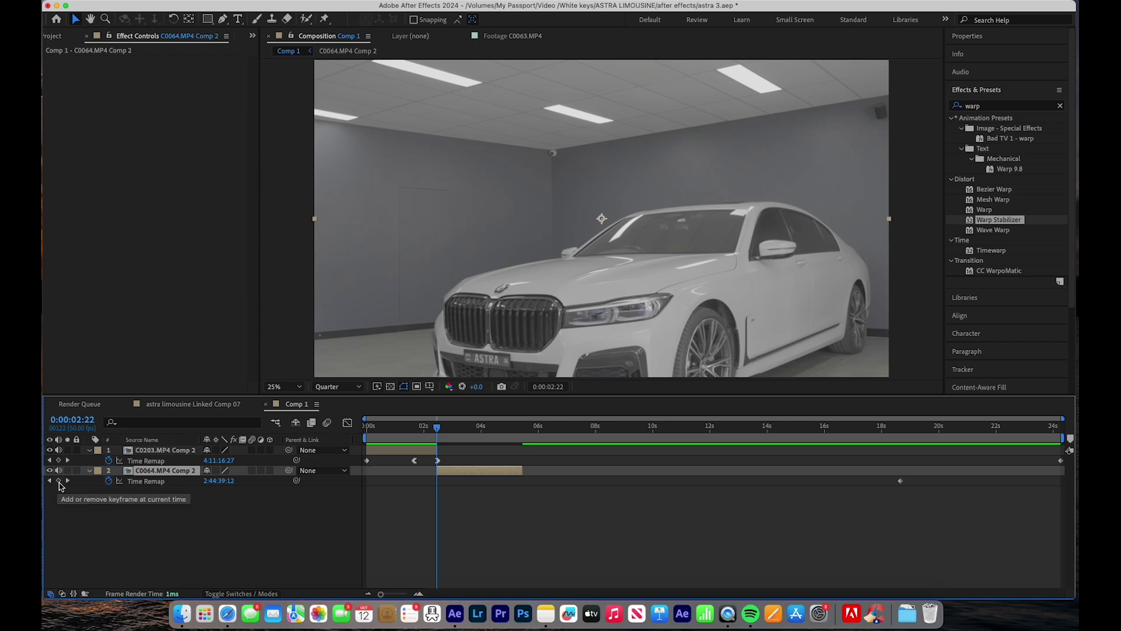
left_click(59, 481)
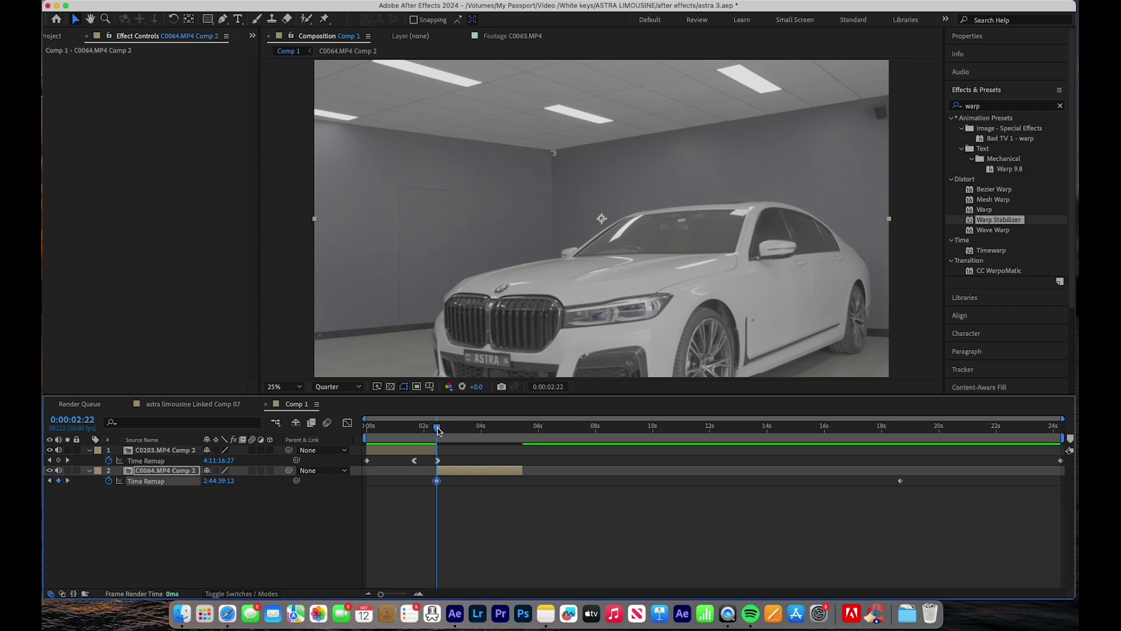
left_click_drag(439, 431, 497, 442)
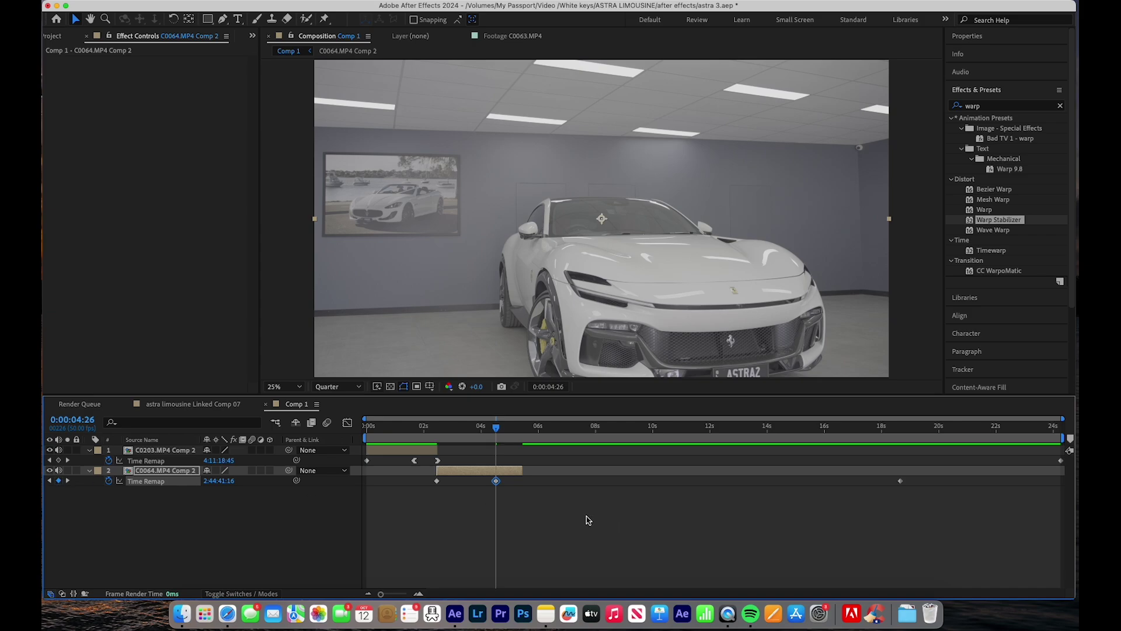
- Move the 0:00:04:26 Time Remap keyframe of C0064.MP4 Comp 2 earlier, to about 0:00:03:06
scroll(433, 471, "up", 2, "alt")
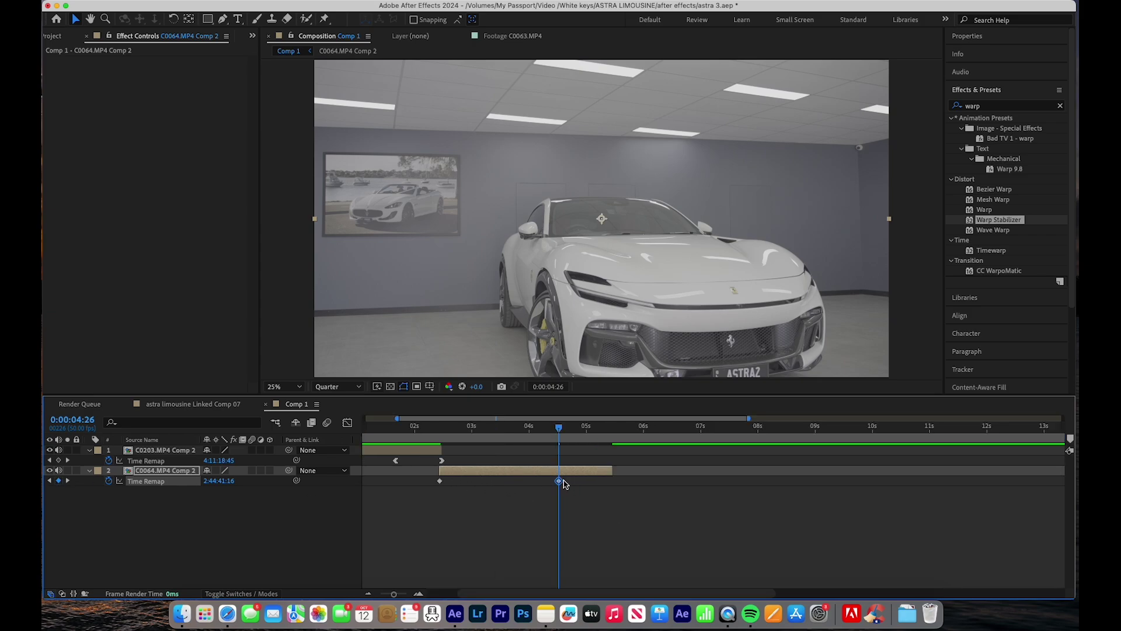
mouse_move(559, 483)
left_click_drag(560, 483, 480, 496)
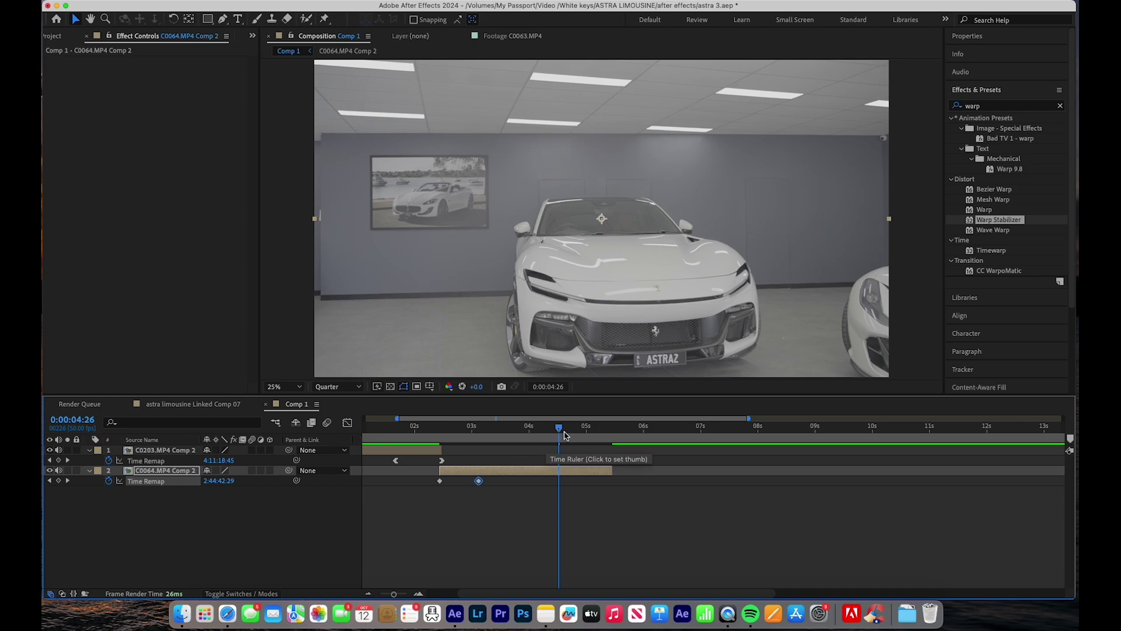
- Play the cut between the two car clips repeatedly to examine the speed change across the transition
left_click_drag(558, 427, 393, 431)
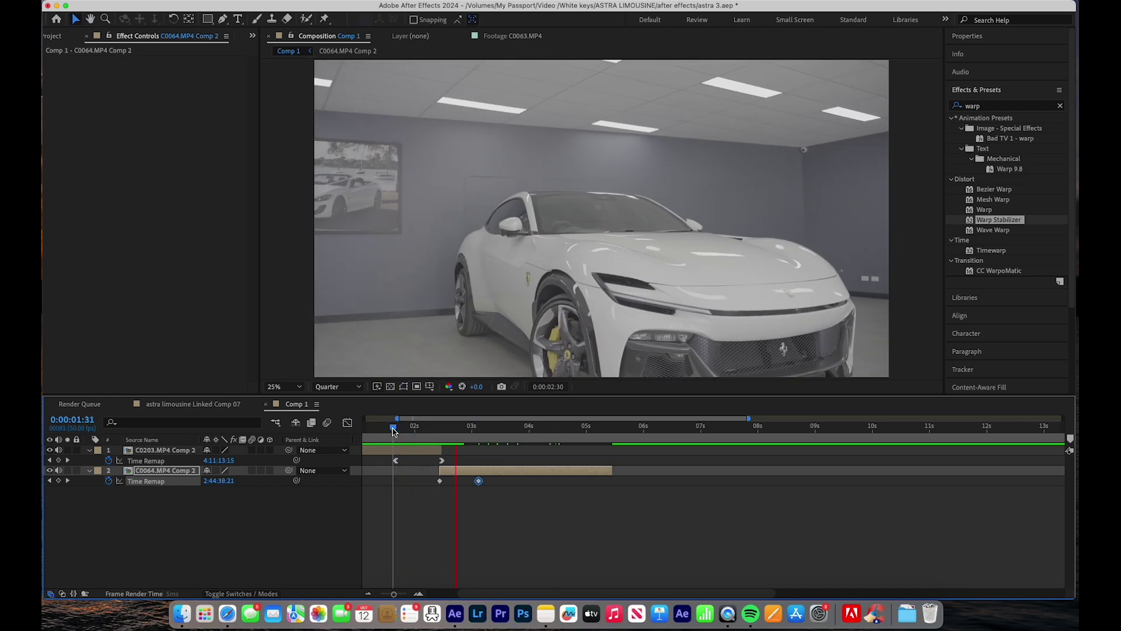
key("space")
left_click_drag(477, 429, 390, 444)
key("space")
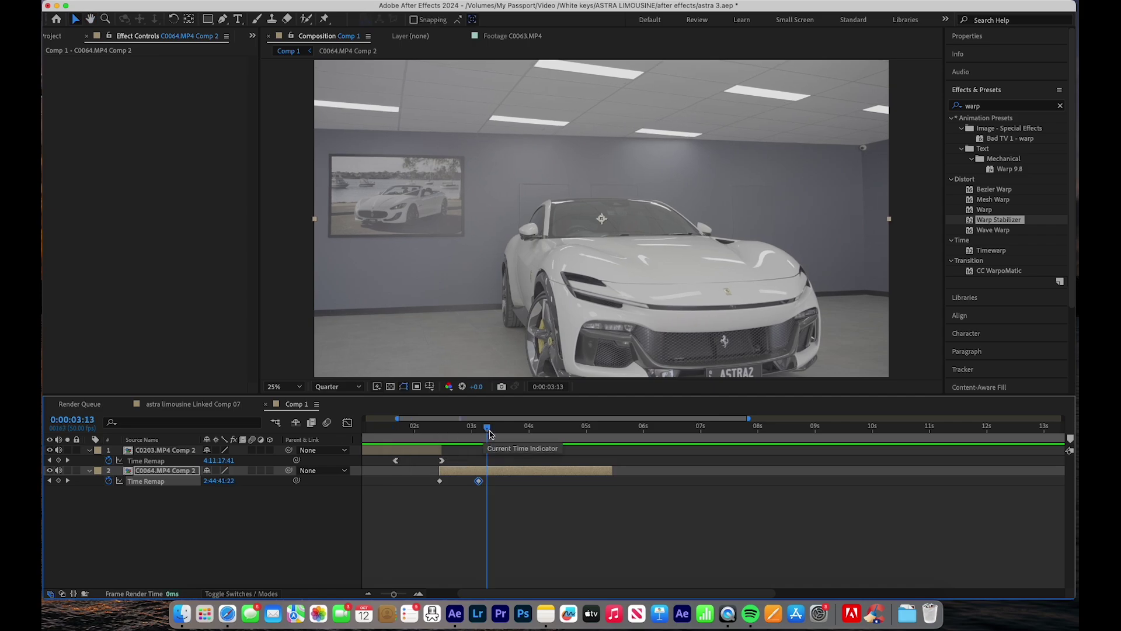
mouse_move(391, 441)
left_mouse_down()
mouse_move(446, 440)
mouse_move(403, 442)
left_mouse_up()
key("space")
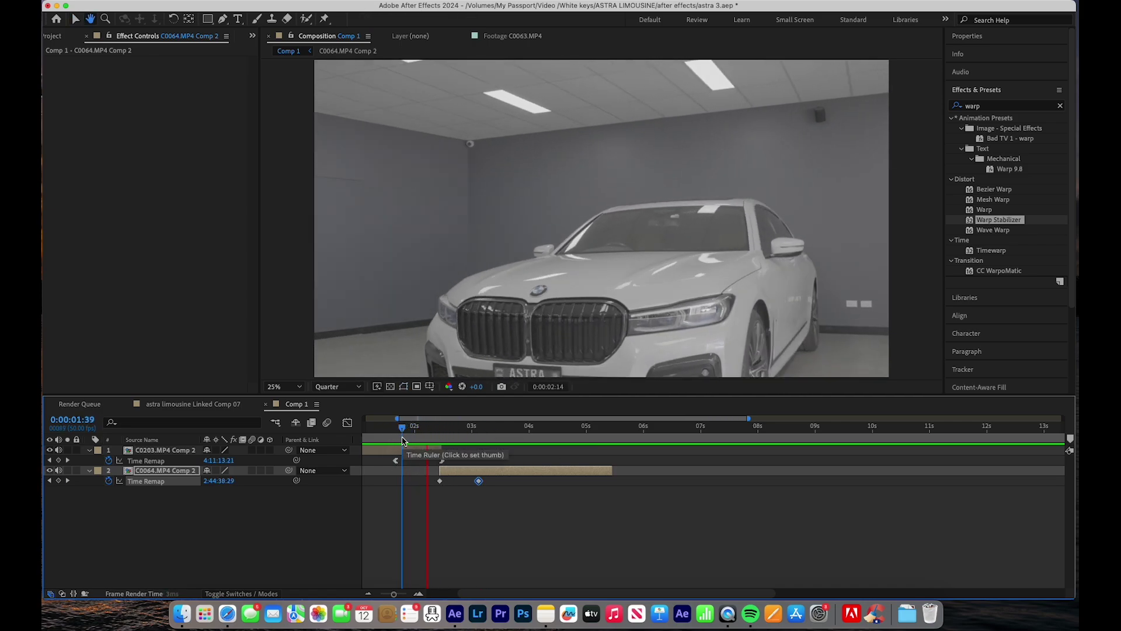
left_click(380, 439)
key("space")
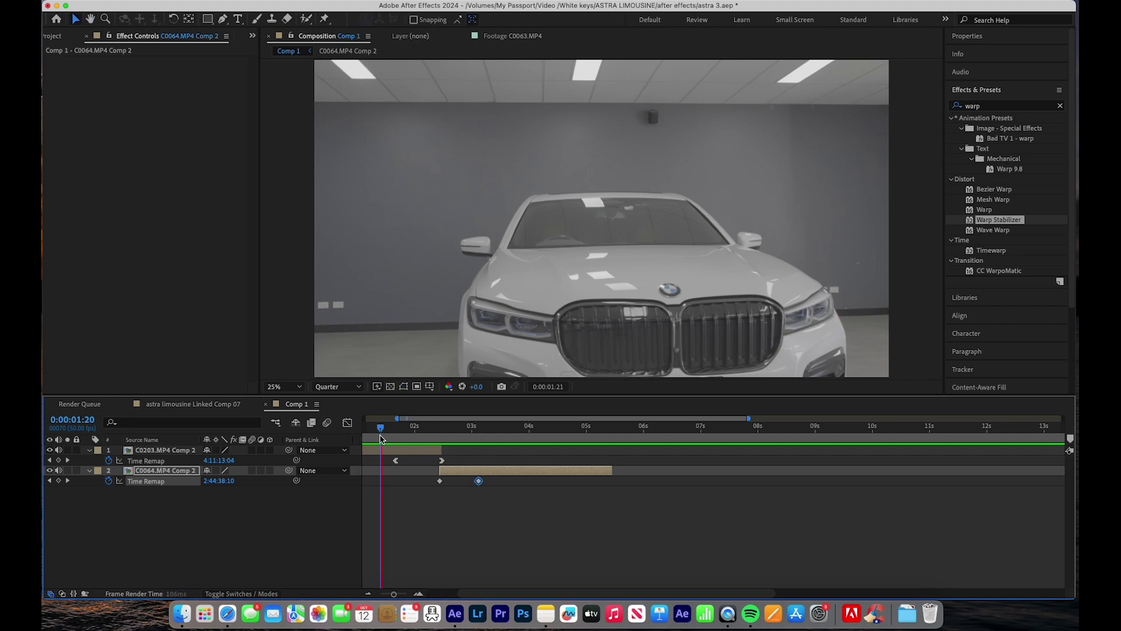
key("space")
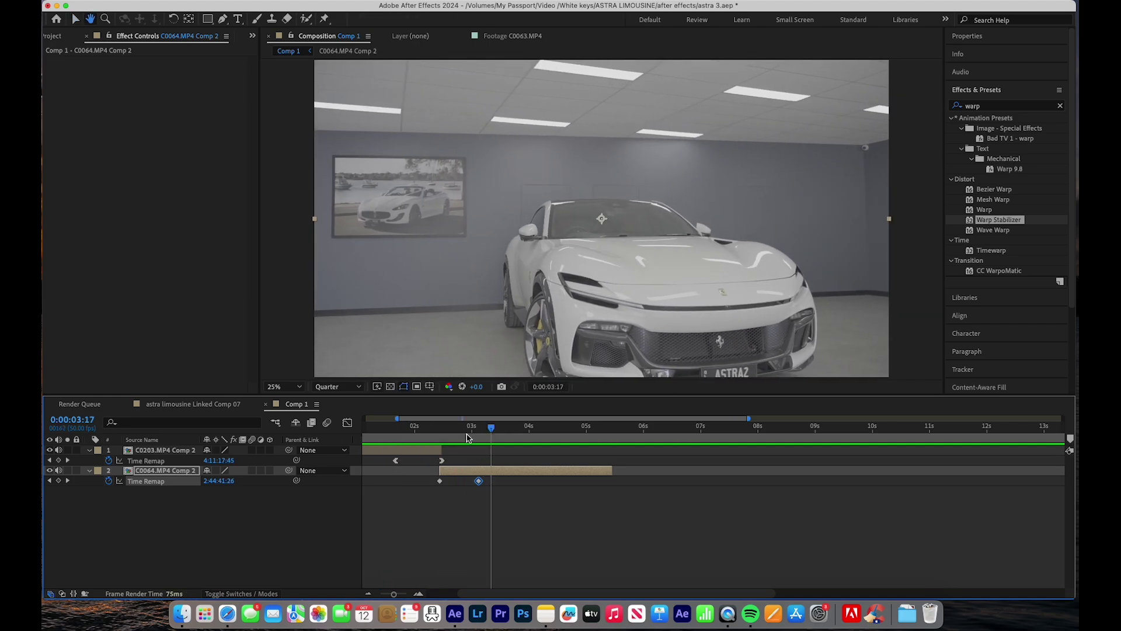
- Move the second visible Time Remap keyframe of C0064.MP4 Comp 2 slightly earlier, to about 0:00:03:02, and preview the transition
left_click_drag(479, 481, 474, 481)
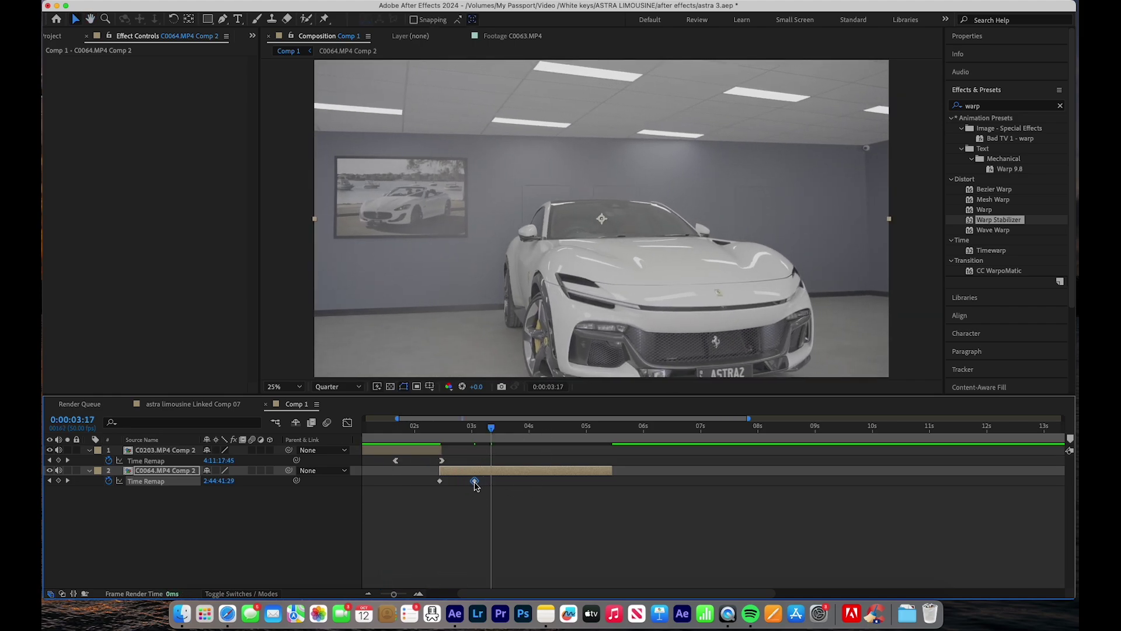
left_click_drag(491, 428, 408, 429)
key("space")
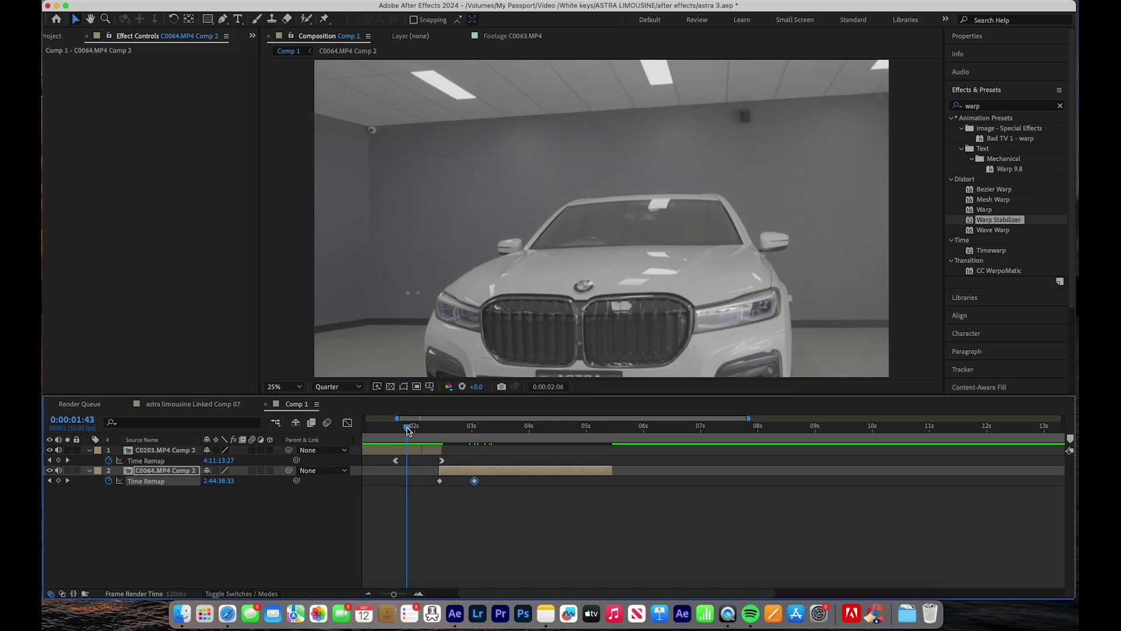
key("space")
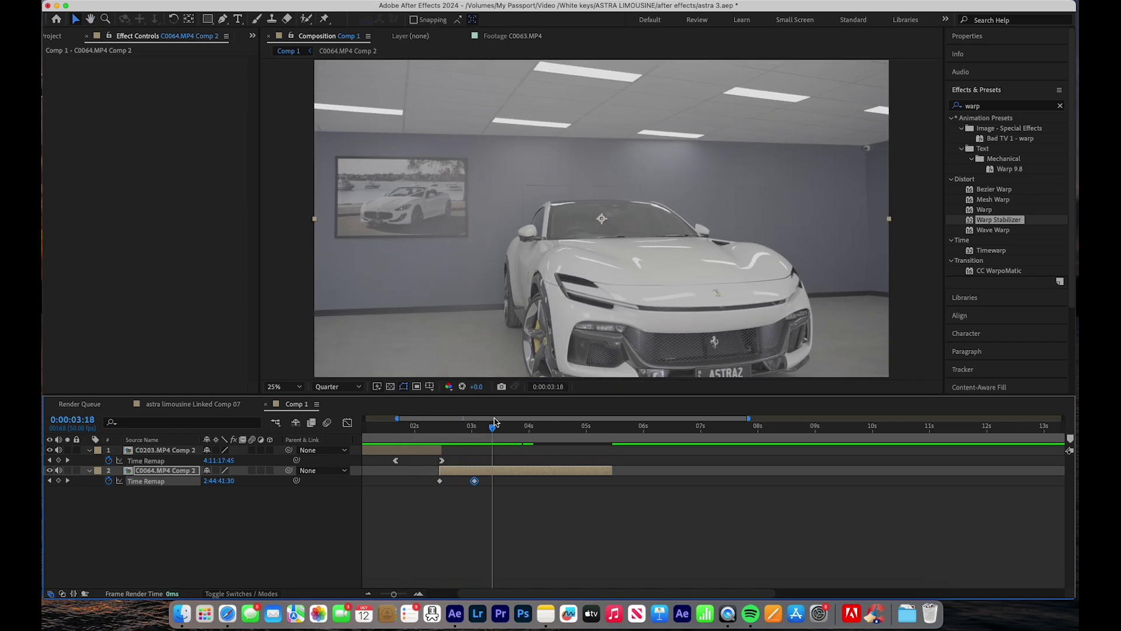
- Apply Easy Ease Out to the Time Remap keyframe at the start of the C0064.MP4 Comp 2 clip, at 0:00:02:22
left_click_drag(493, 418, 432, 418)
left_click_drag(559, 427, 498, 427)
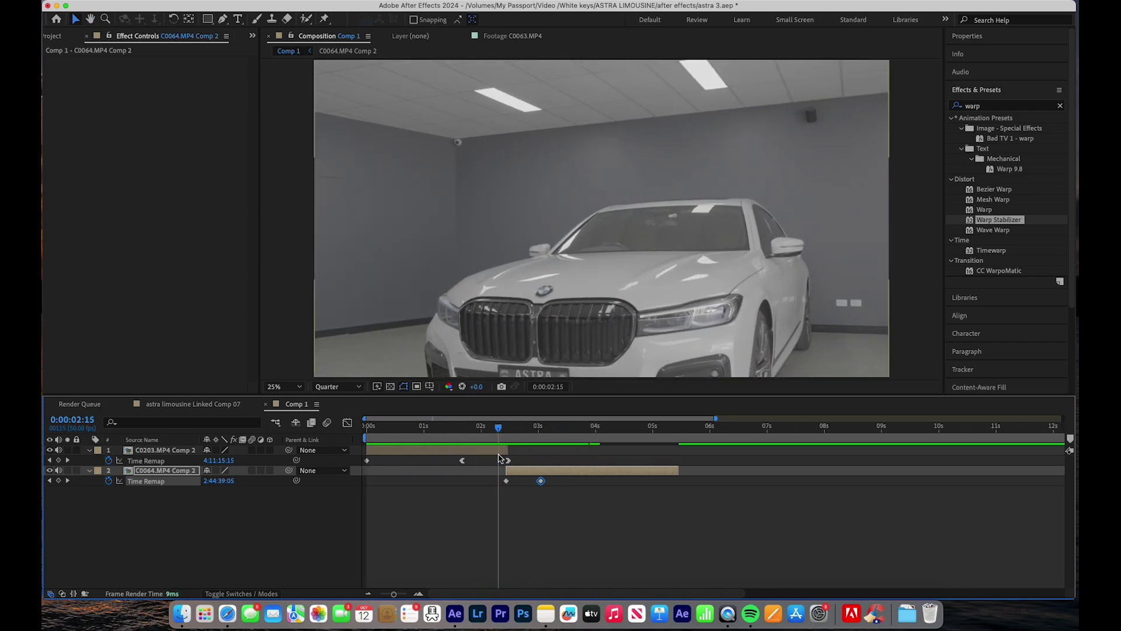
right_click(507, 485)
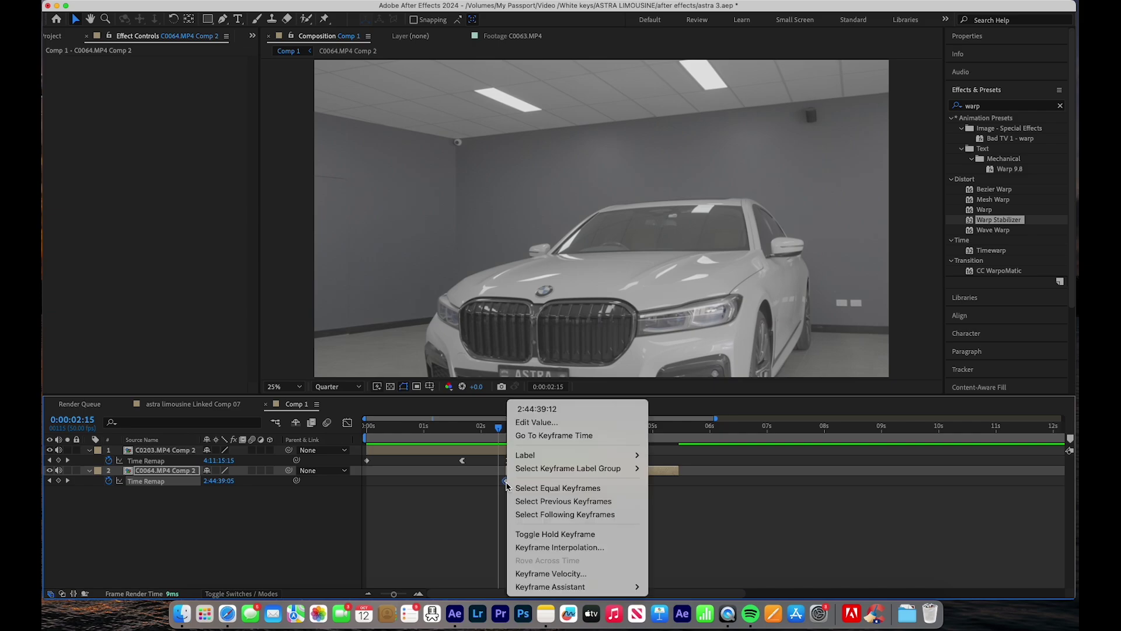
mouse_move(551, 586)
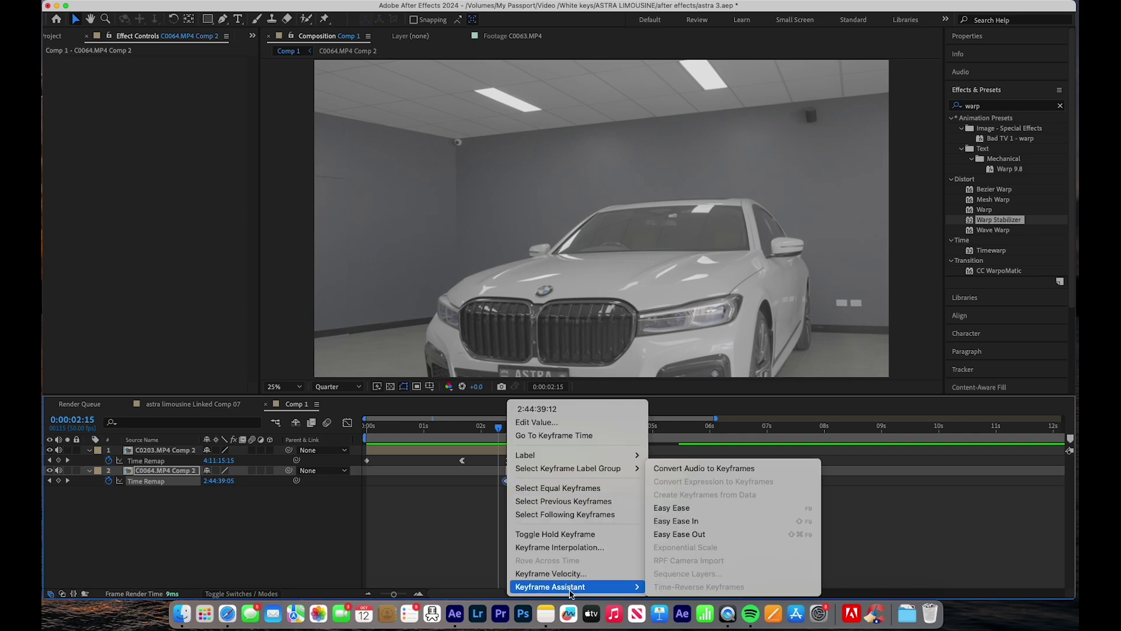
left_click(677, 534)
- Apply Easy Ease In to the C0064.MP4 Comp 2 Time Remap keyframe at about 0:00:03:02
left_click_drag(491, 422, 526, 426)
right_click(540, 483)
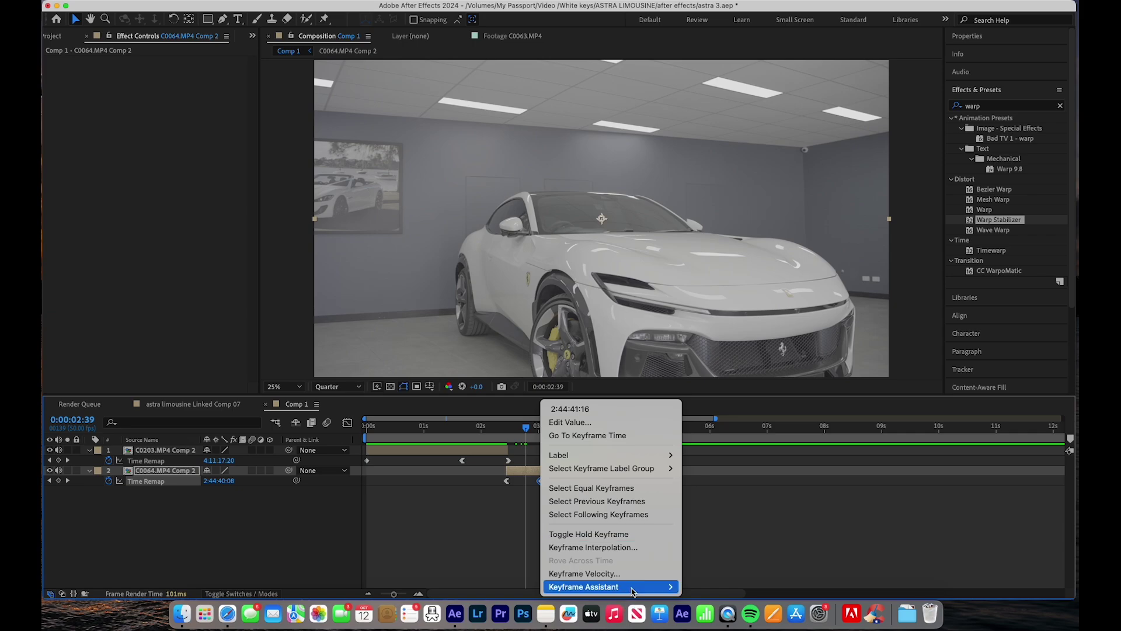
mouse_move(638, 585)
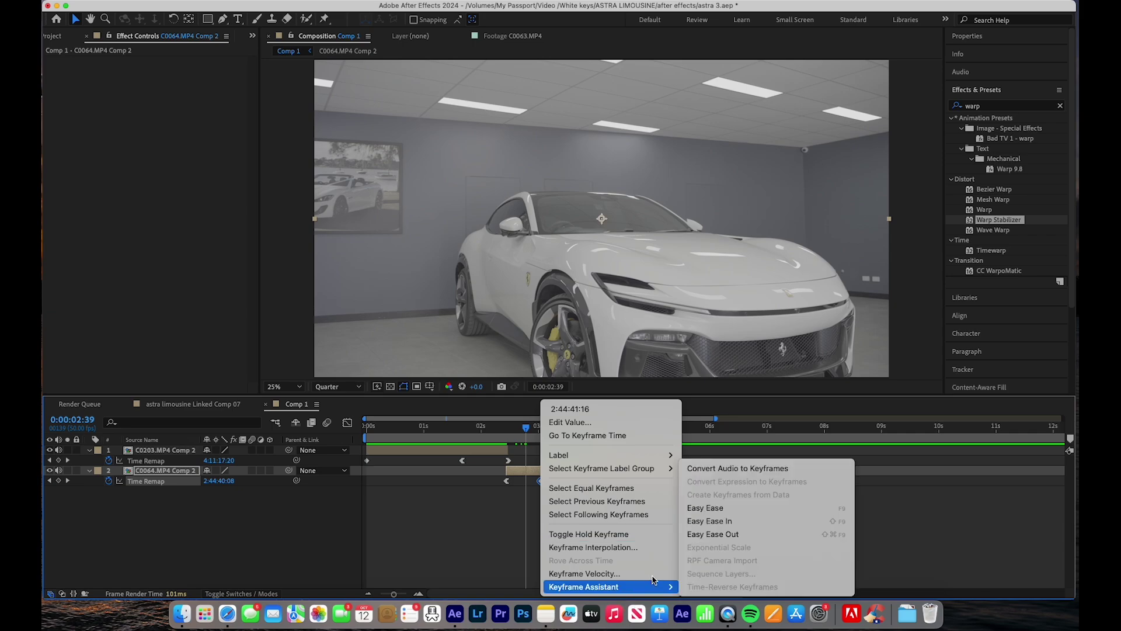
left_click(750, 527)
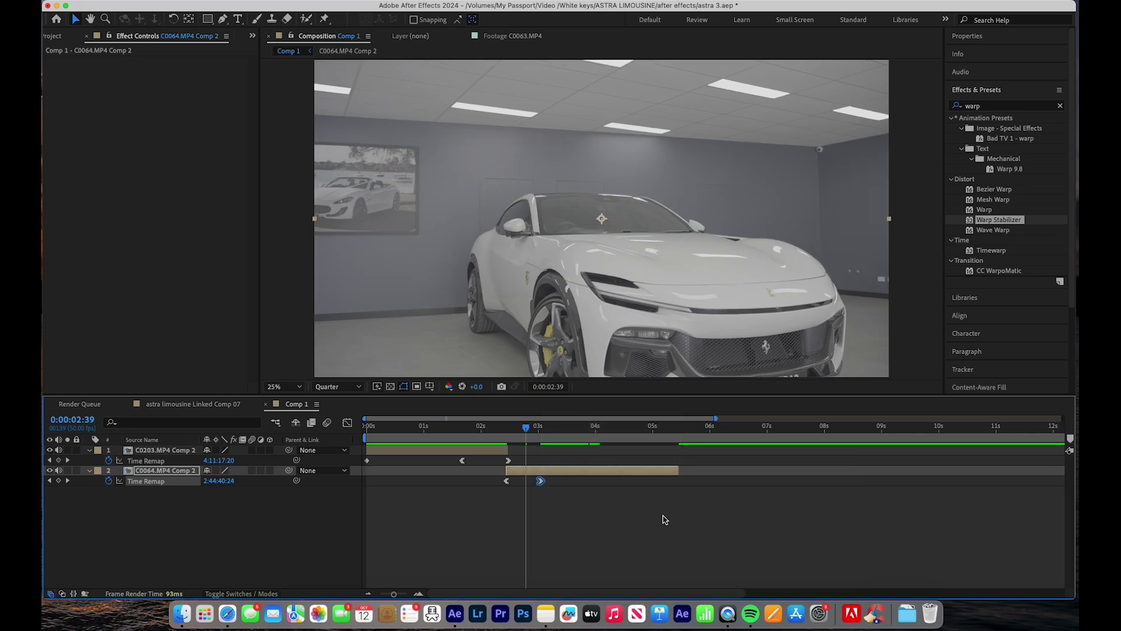
- Raise the outgoing handle of the first C0064.MP4 Comp 2 Time Remap keyframe in the graph and slightly shorten the second keyframe's incoming handle
left_click_drag(583, 487, 494, 488)
left_click(346, 422)
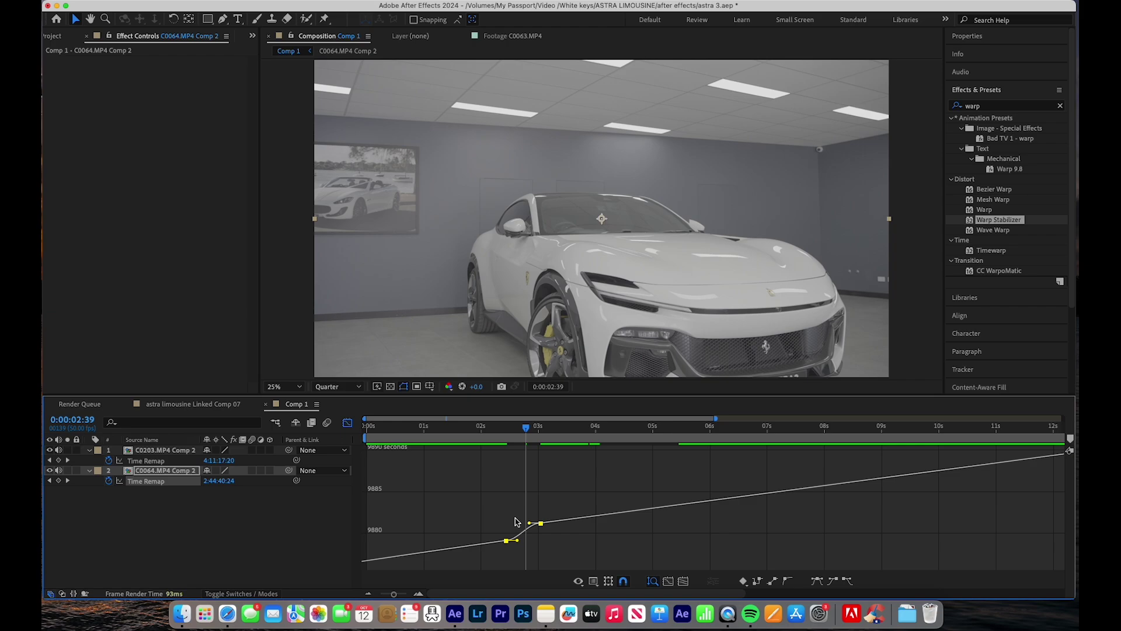
scroll(507, 522, "up", 3)
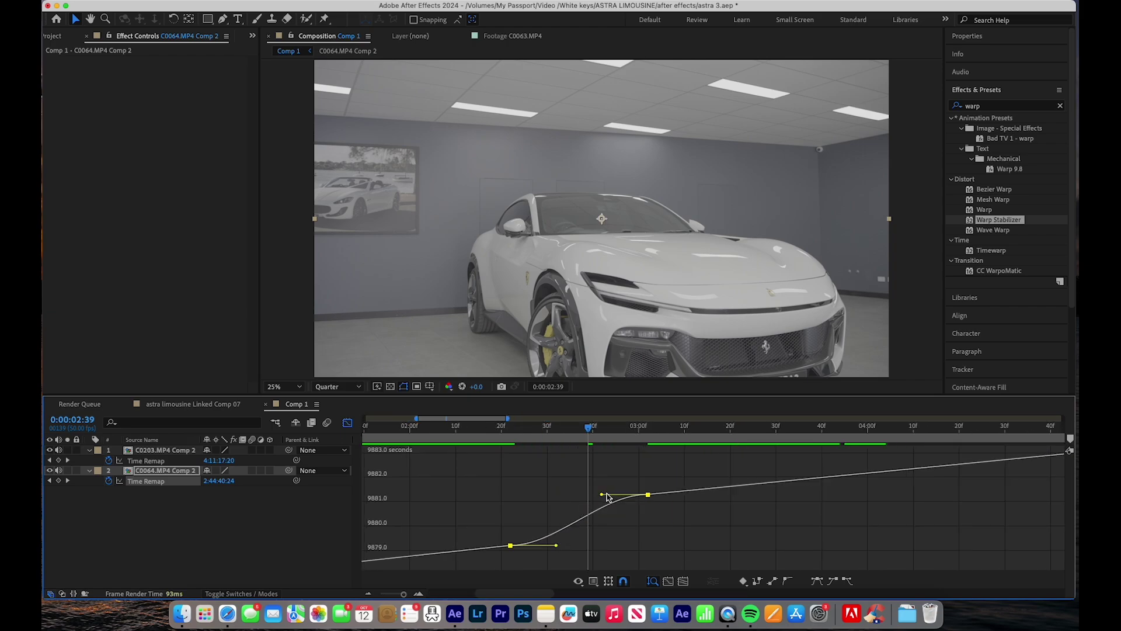
mouse_move(602, 495)
left_mouse_down()
mouse_move(610, 528)
mouse_move(609, 493)
left_mouse_up()
left_click_drag(555, 548, 546, 515)
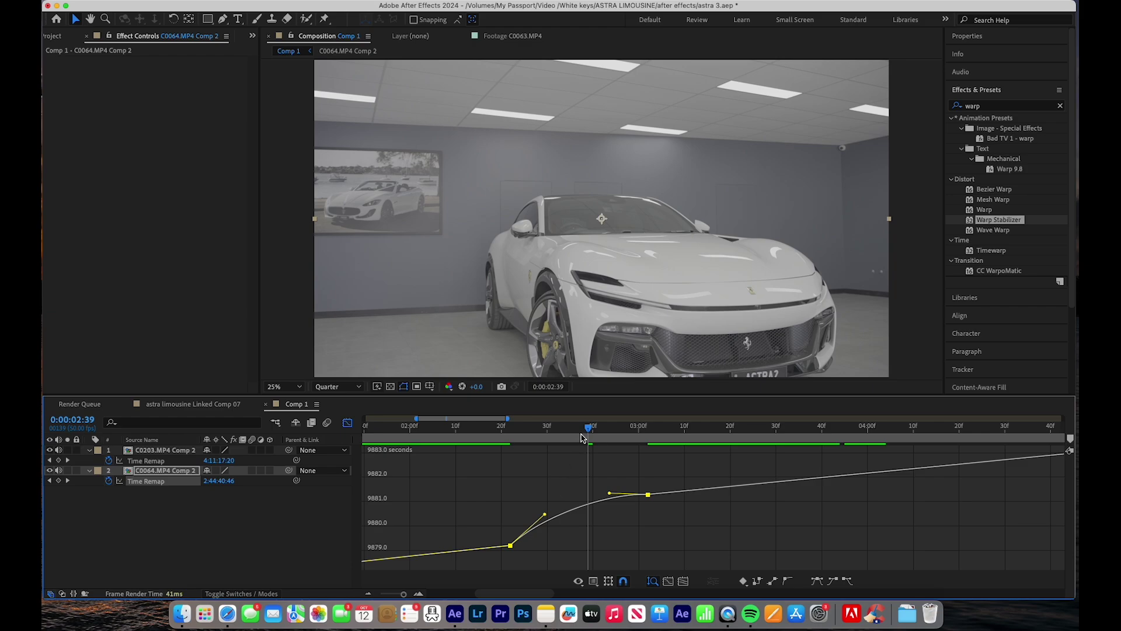
- Play the cut between the two clips several times to examine the reshaped speed curve
left_click_drag(582, 435, 459, 431)
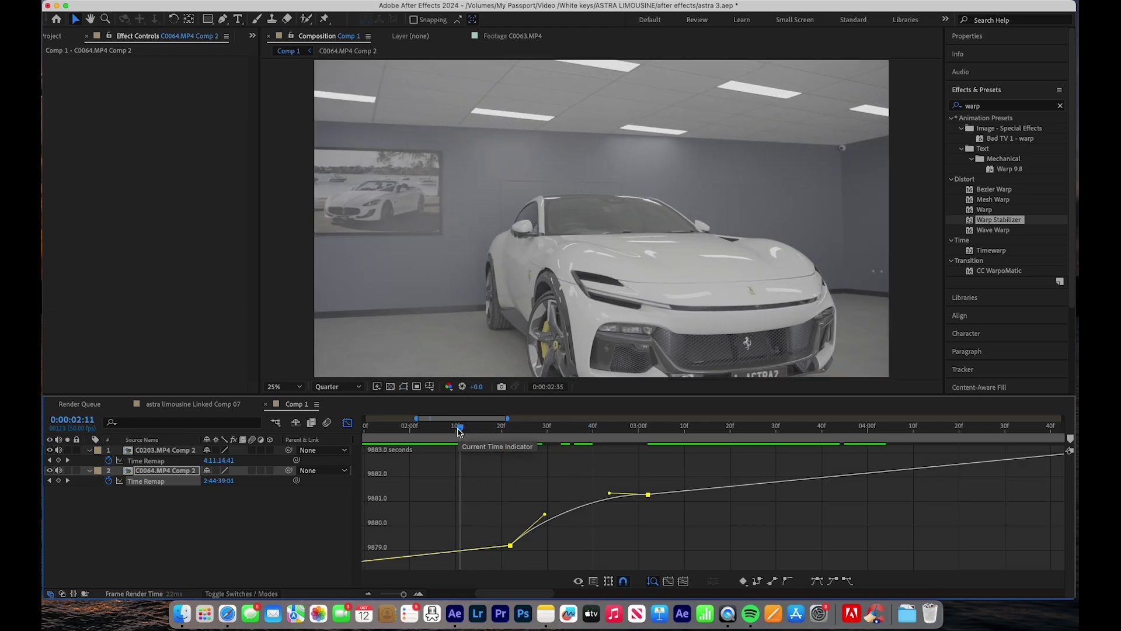
key("space")
left_click_drag(749, 429, 470, 455)
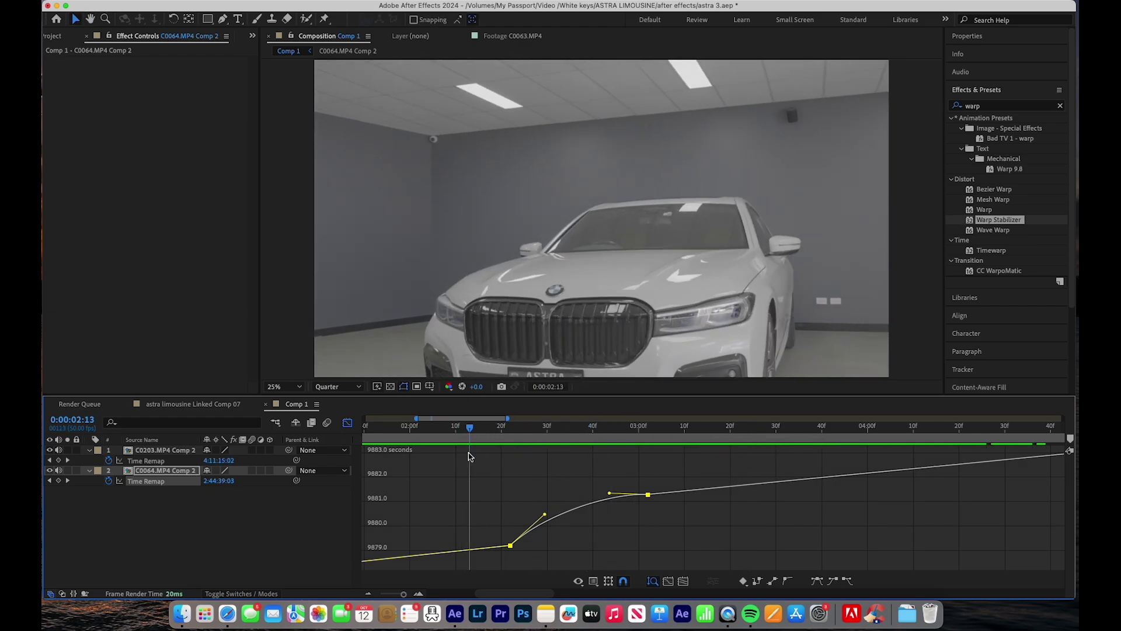
key("space")
key("space")
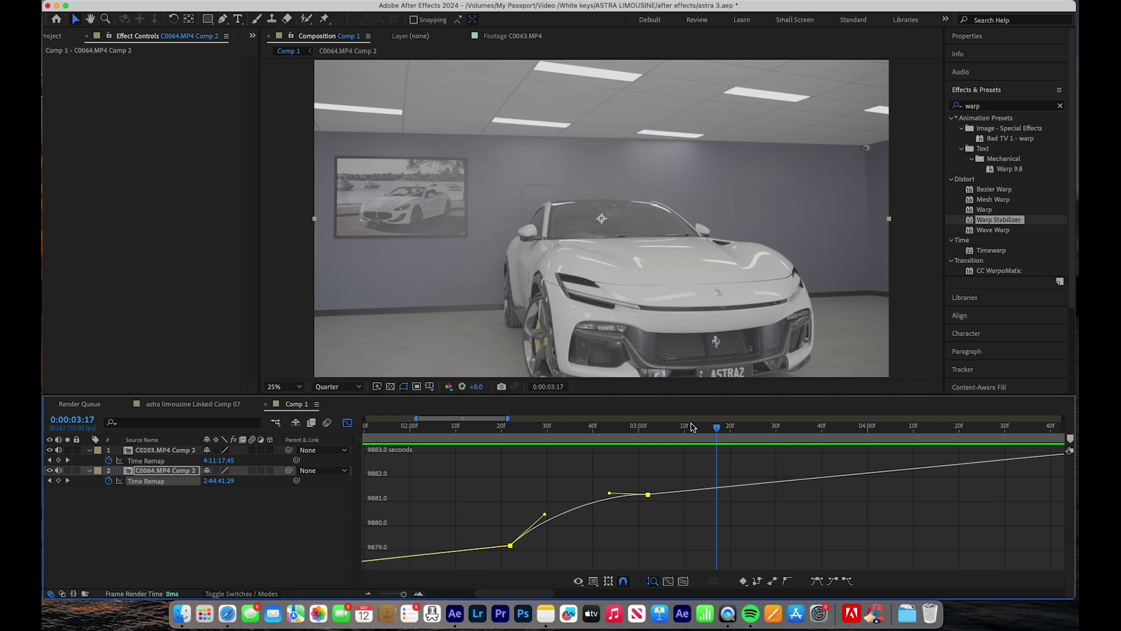
left_click_drag(710, 431, 482, 464)
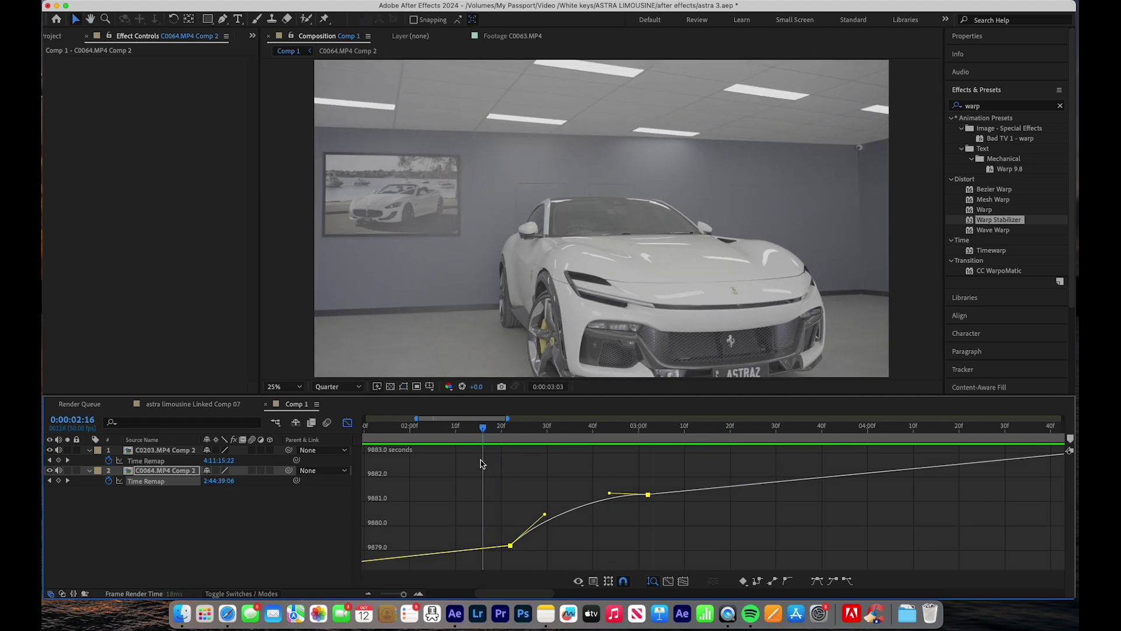
key("space")
- Close the graph view and play Comp 1 from its beginning to review the full speed-ramp transition
left_click(348, 423)
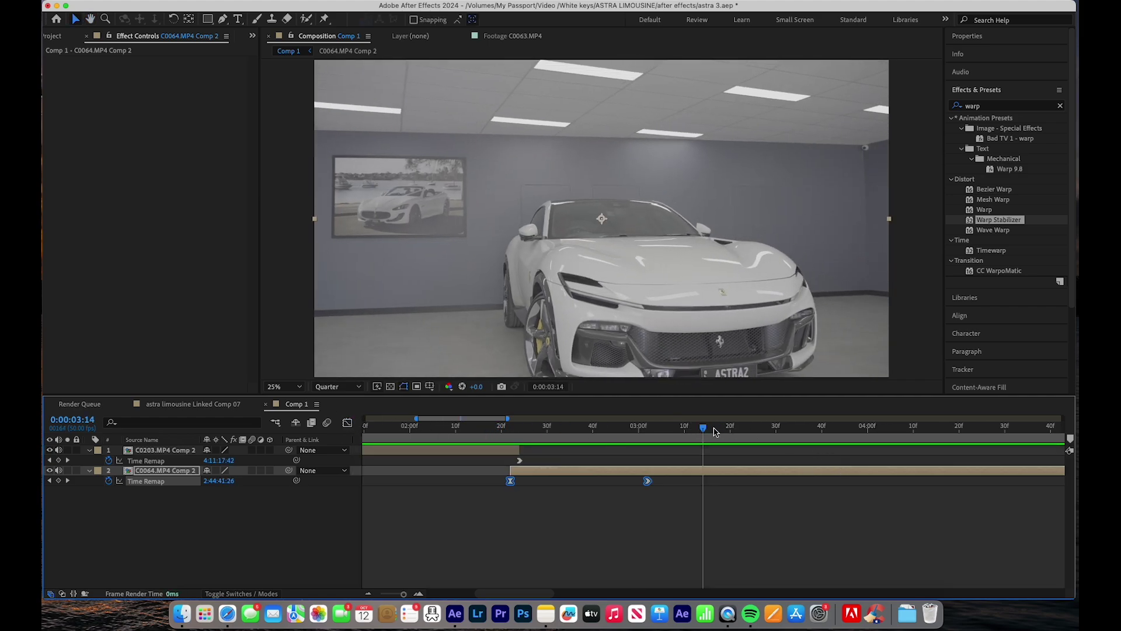
key("Home")
key("space")
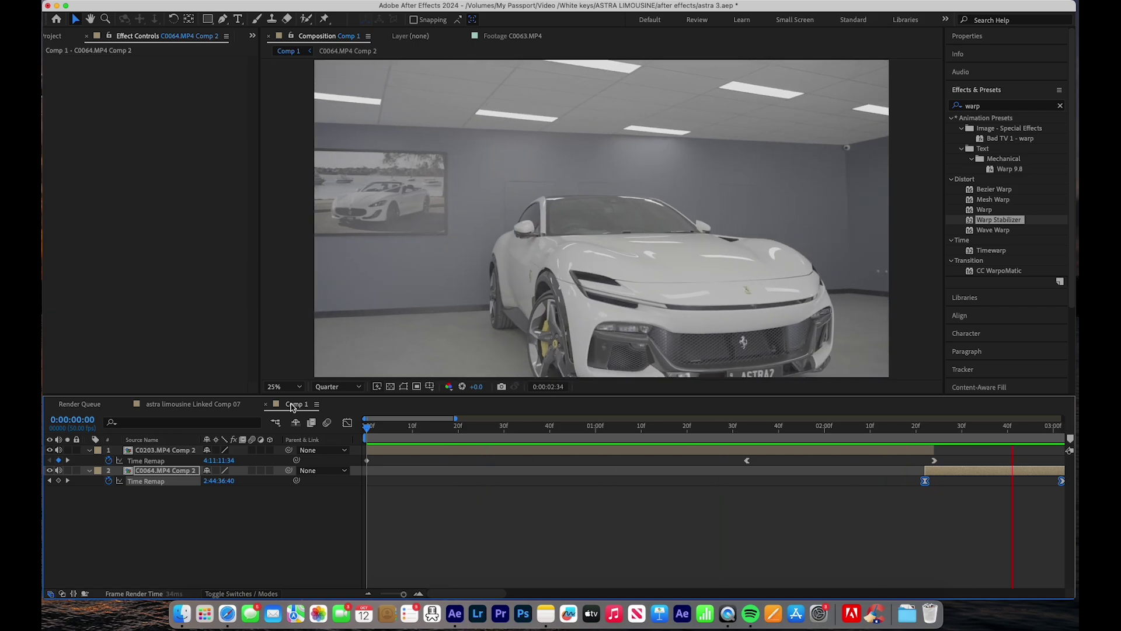
key("space")
key("minus")
key("minus")
key("minus")
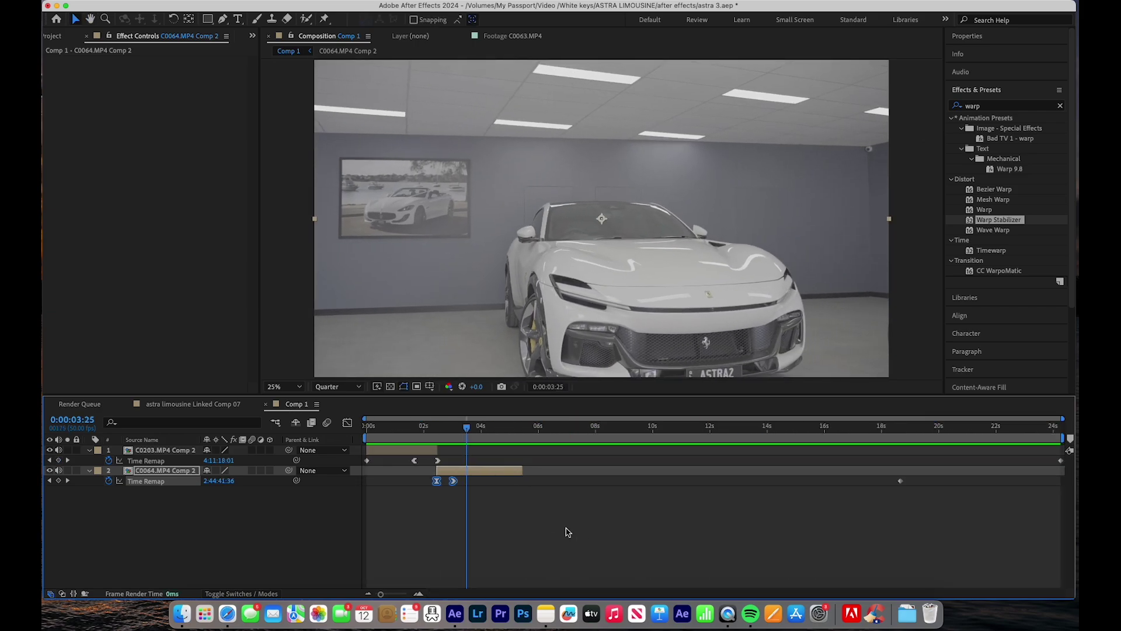
left_click_drag(468, 430, 386, 426)
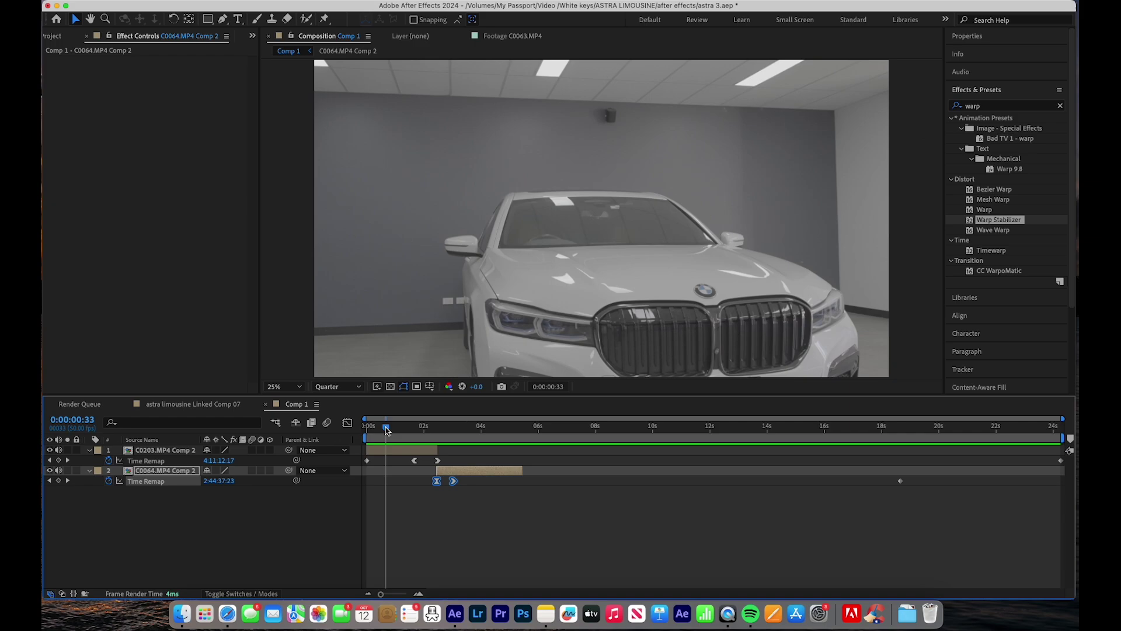
right_click(307, 514)
mouse_move(330, 446)
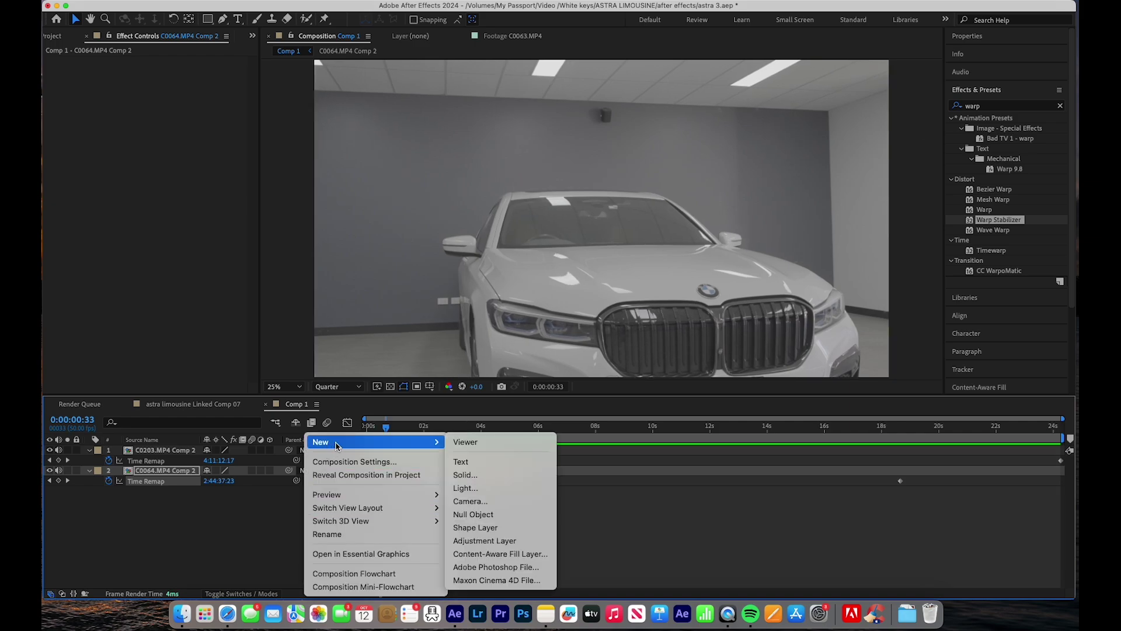
left_click(640, 529)
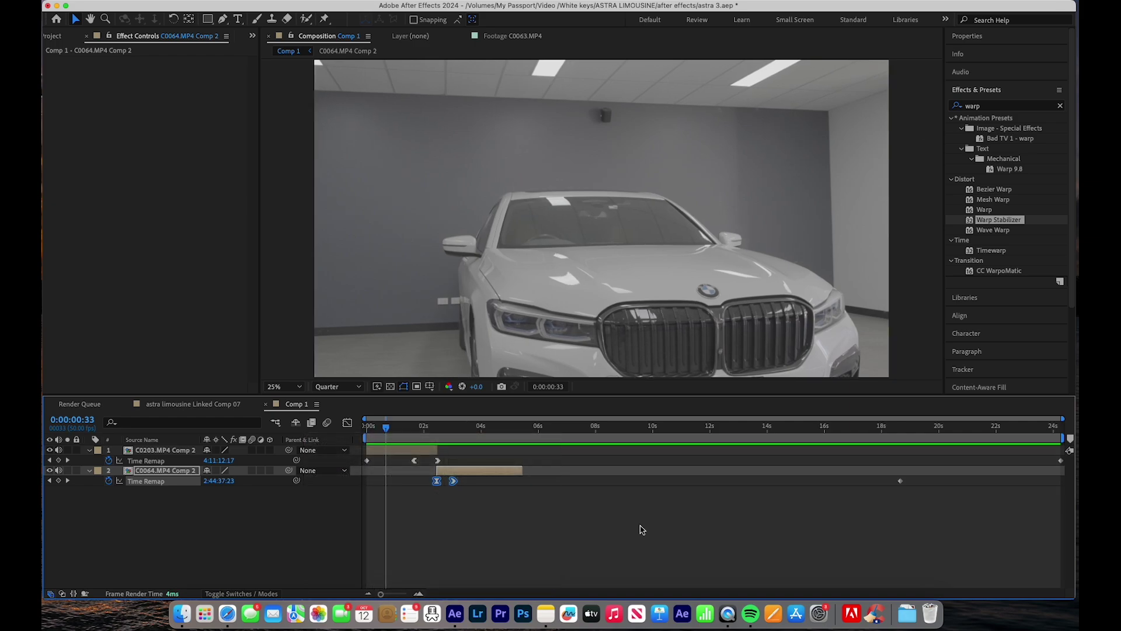
right_click(304, 515)
mouse_move(377, 447)
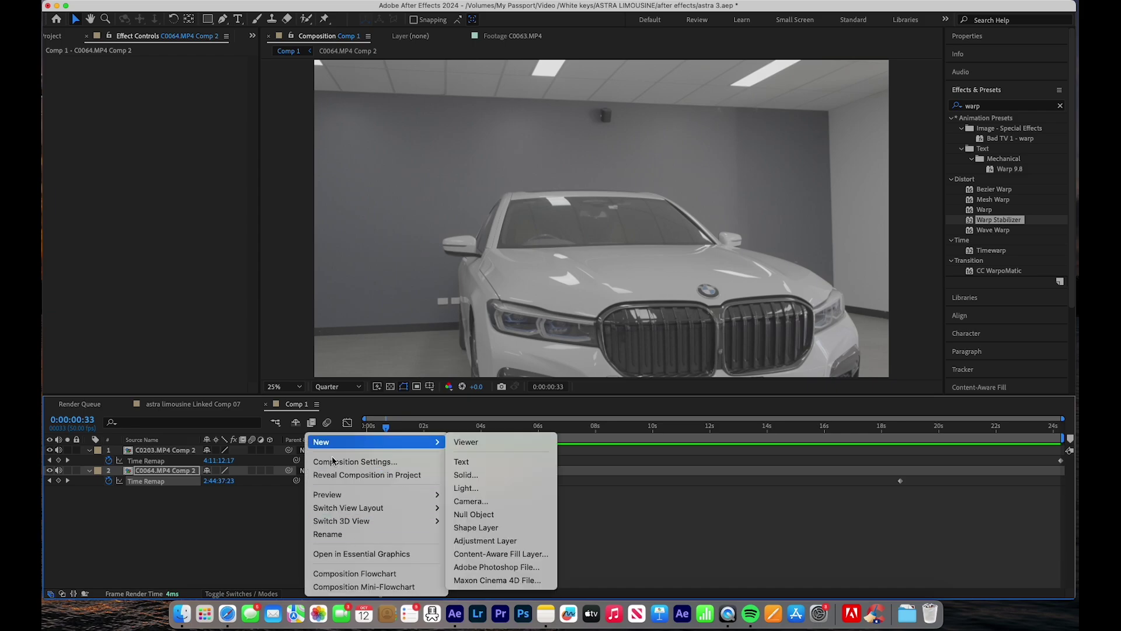
left_click(268, 518)
- Create an adjustment layer in Comp 1 and place it above both car clip layers
right_click(313, 509)
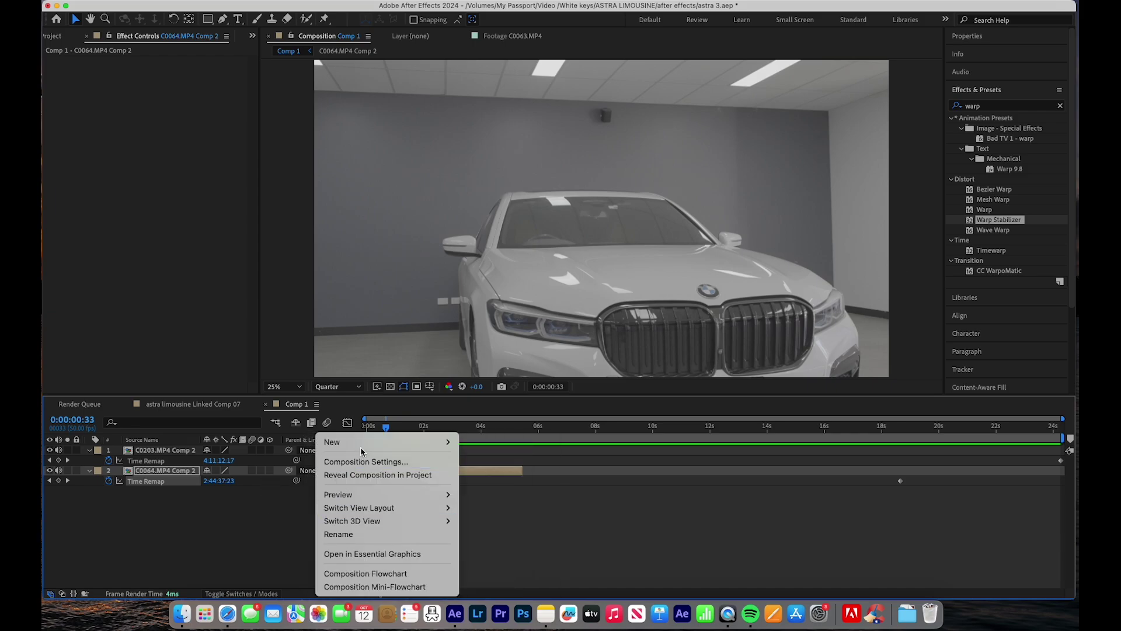
mouse_move(364, 448)
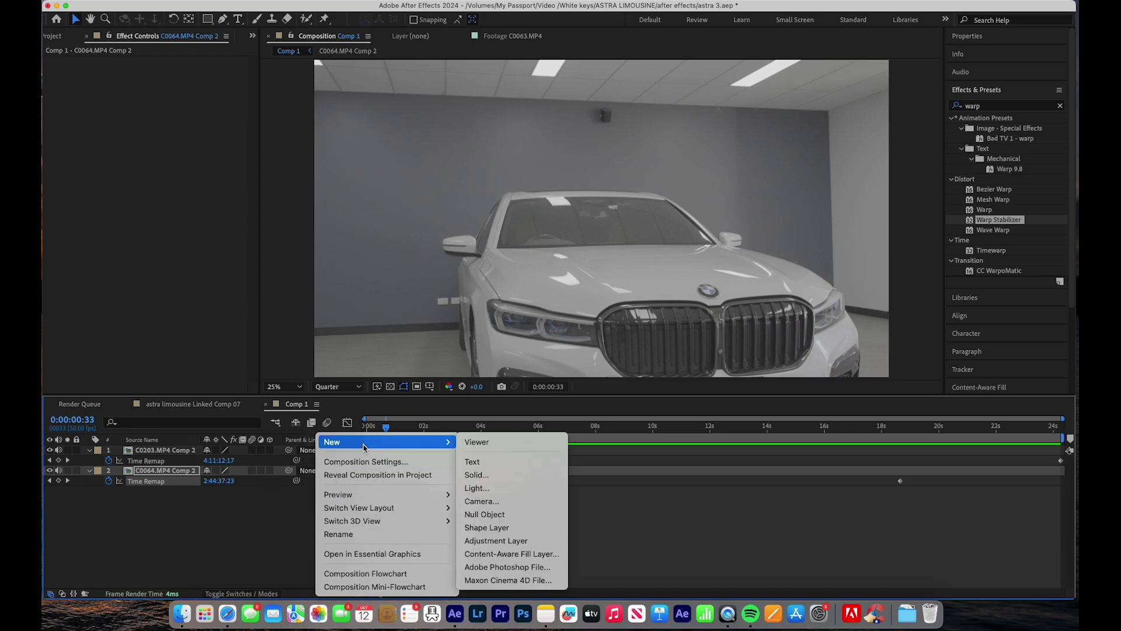
left_click(543, 544)
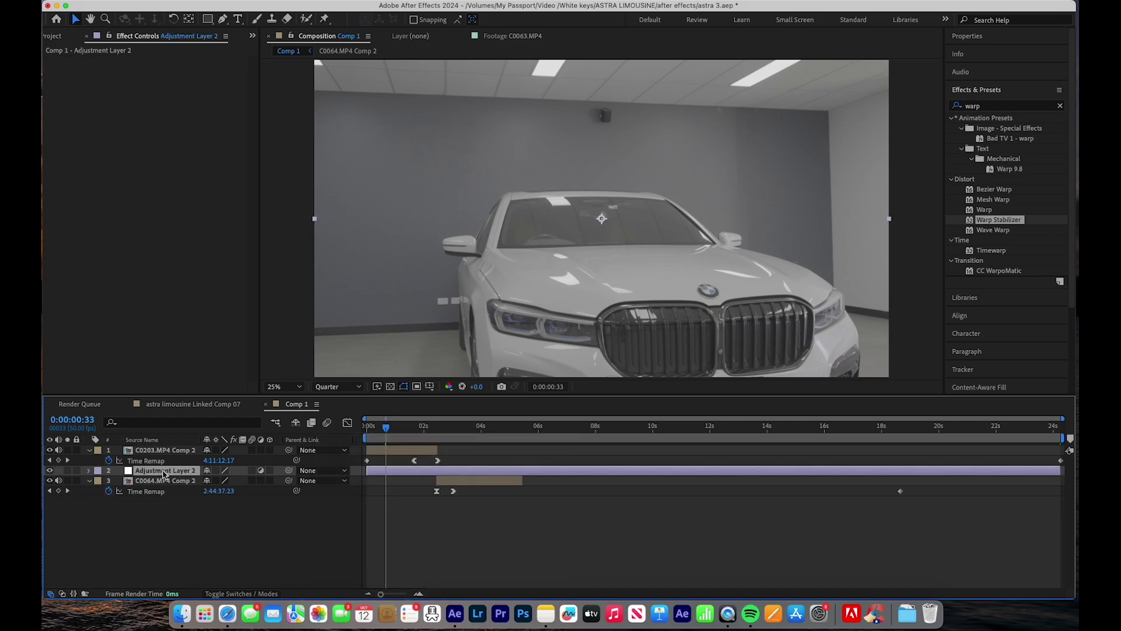
left_click_drag(164, 474, 174, 450)
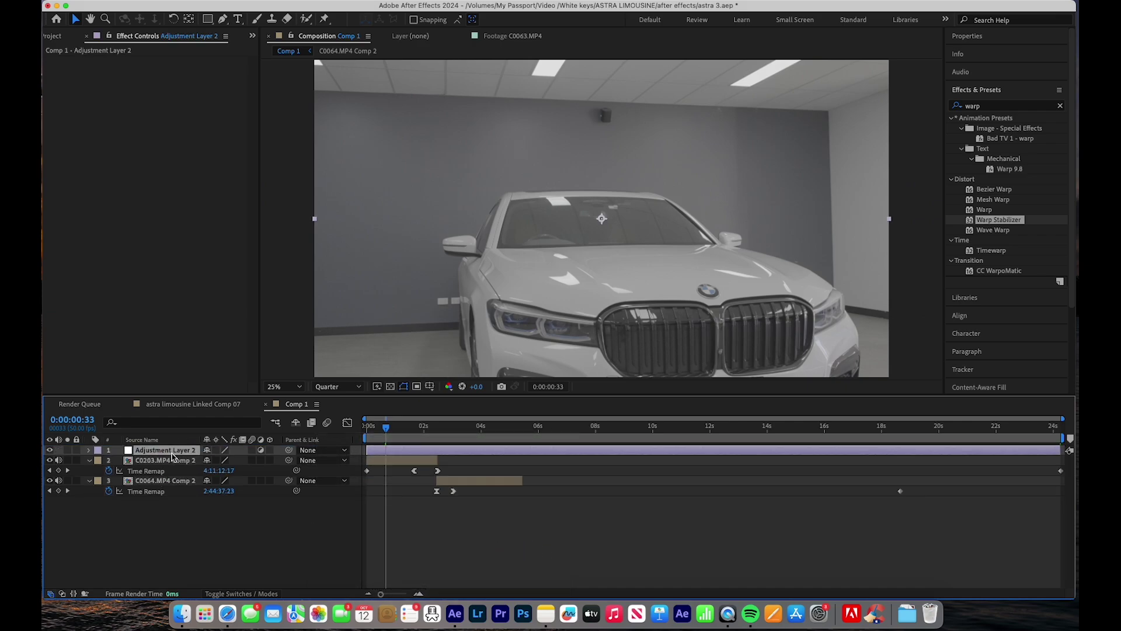
- Search the effects for "cc force" and apply CC Force Motion Blur to the adjustment layer
left_click(1053, 109)
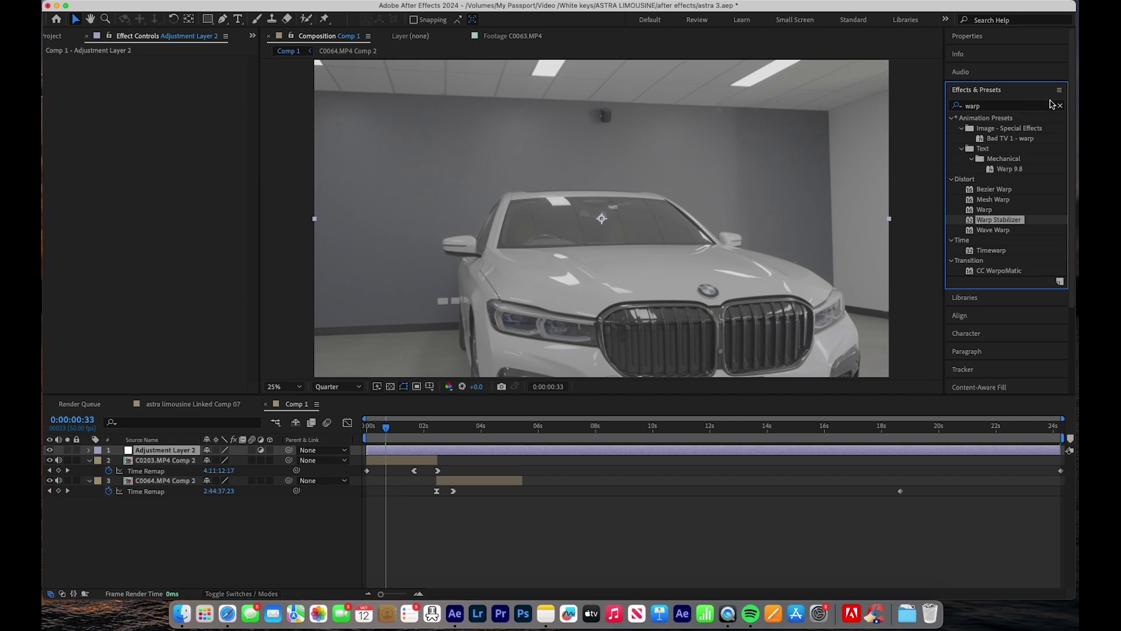
left_click(1060, 107)
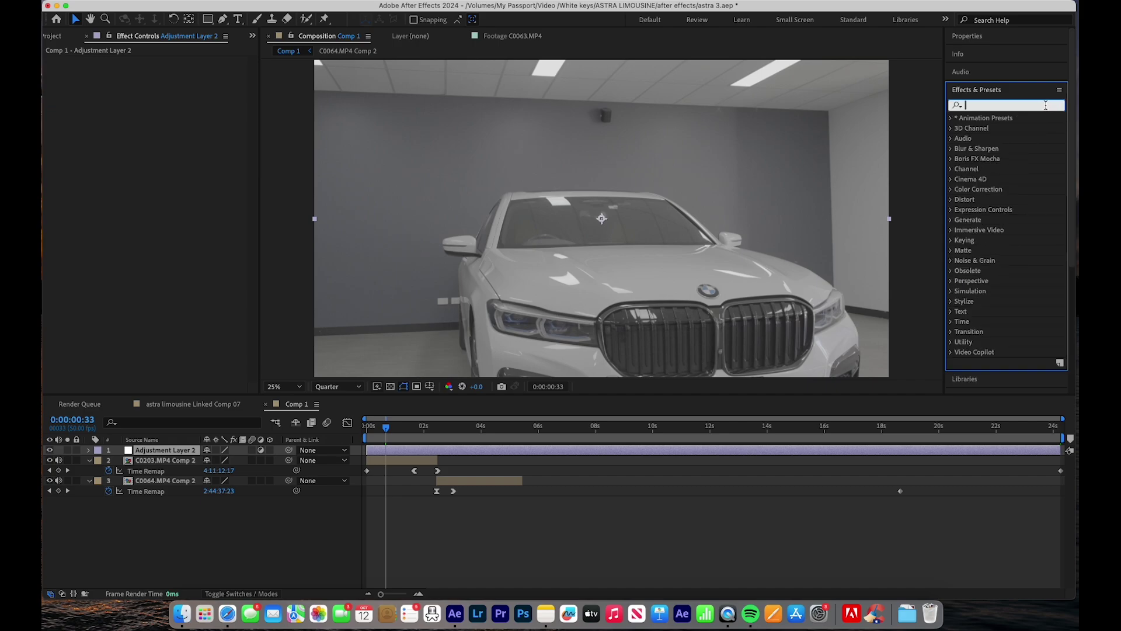
type("cc force")
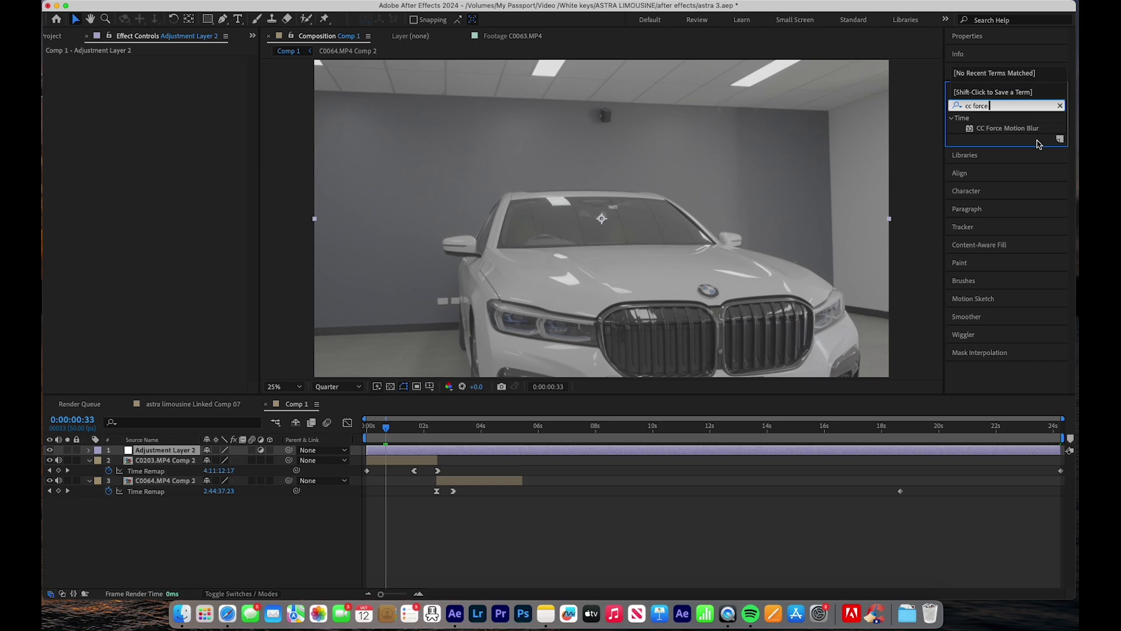
left_click_drag(1033, 133, 561, 455)
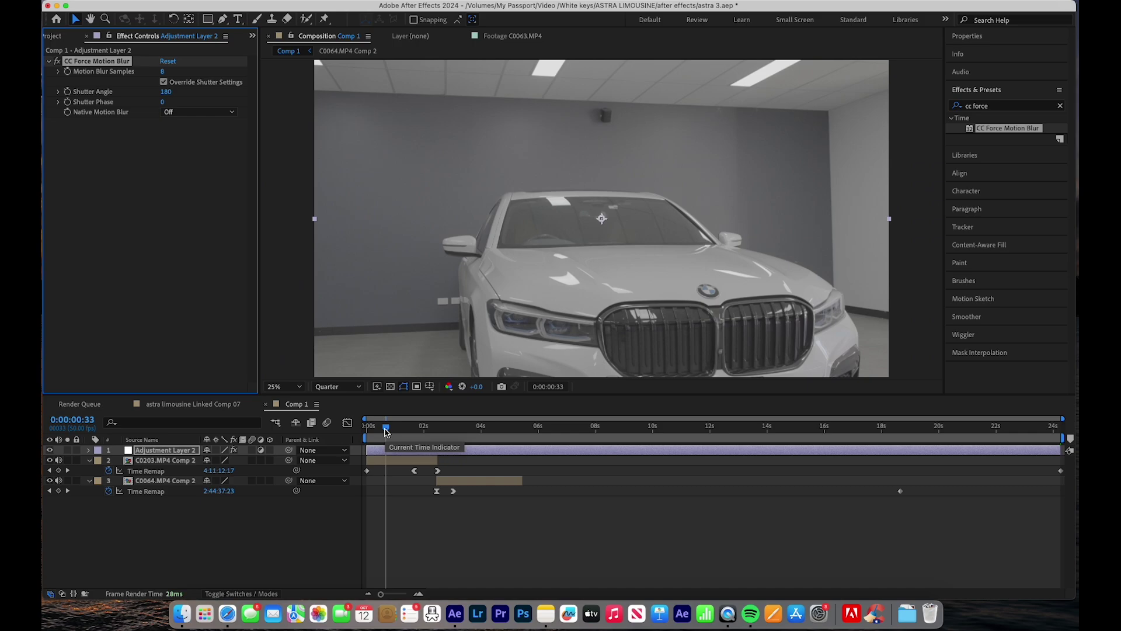
- Set the Motion Blur Samples of CC Force Motion Blur to 12 and preview the transition
left_click_drag(385, 430, 409, 438)
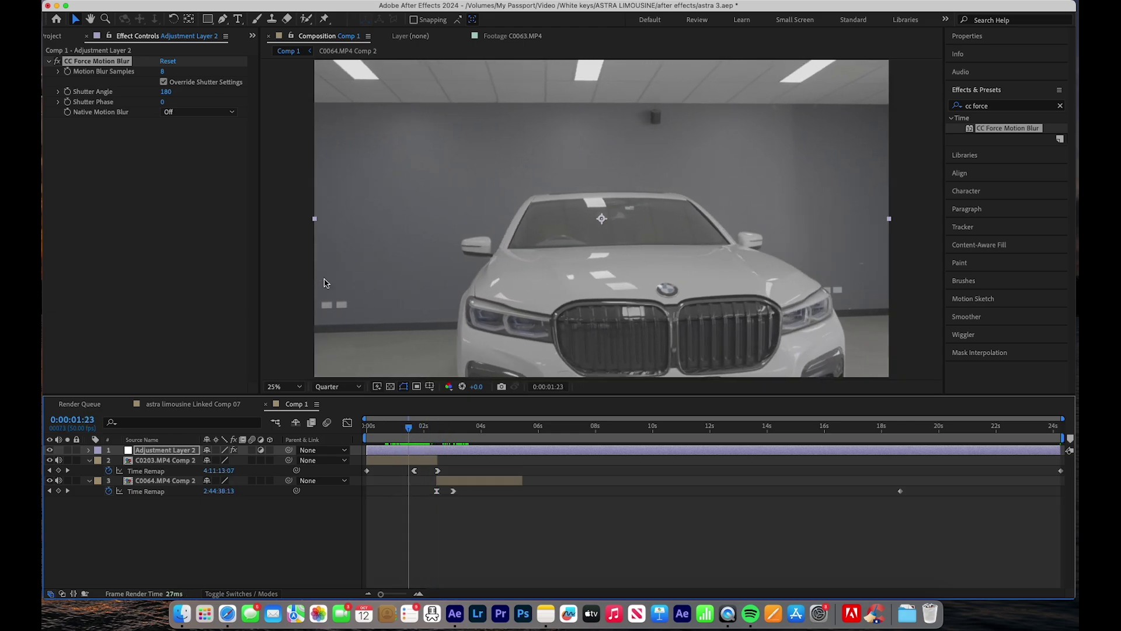
left_click(164, 72)
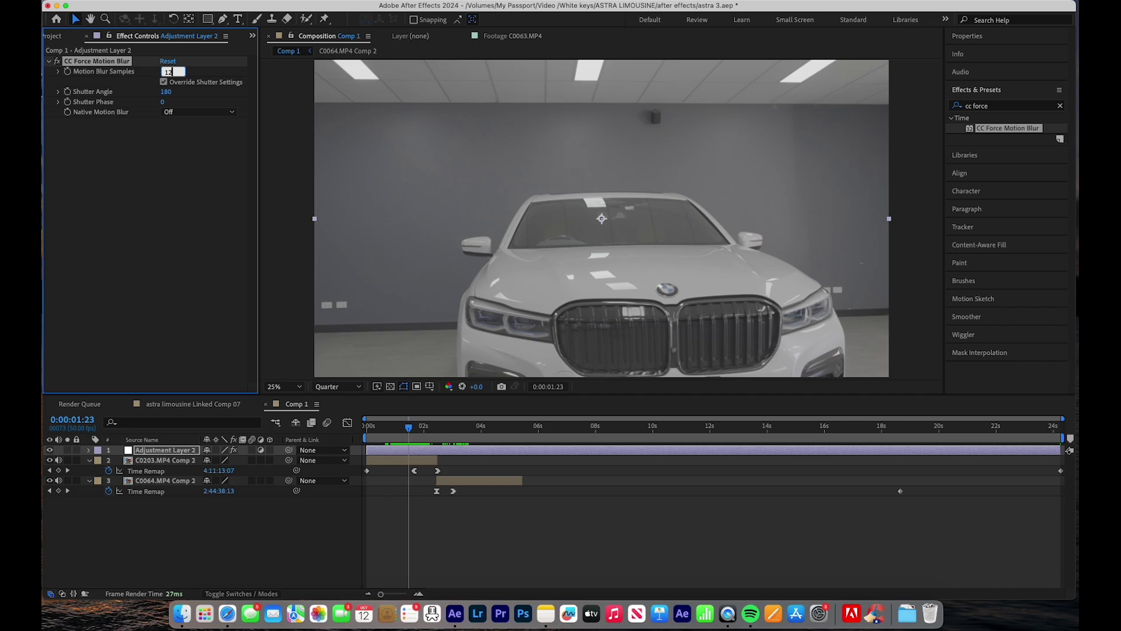
key("Return")
key("space")
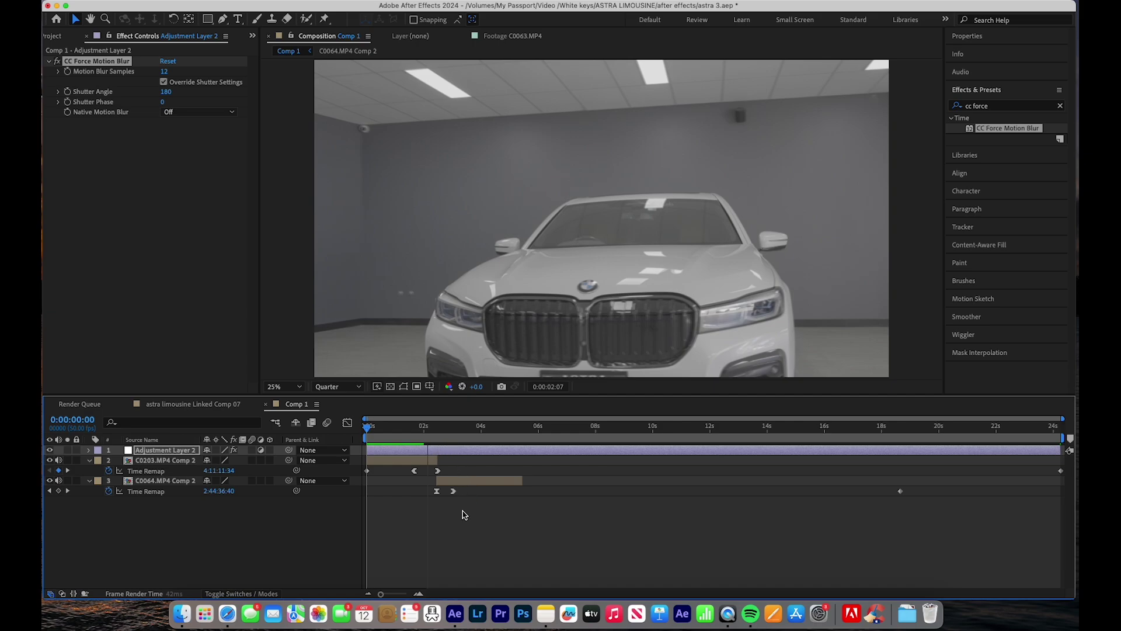
left_click_drag(427, 428, 394, 432)
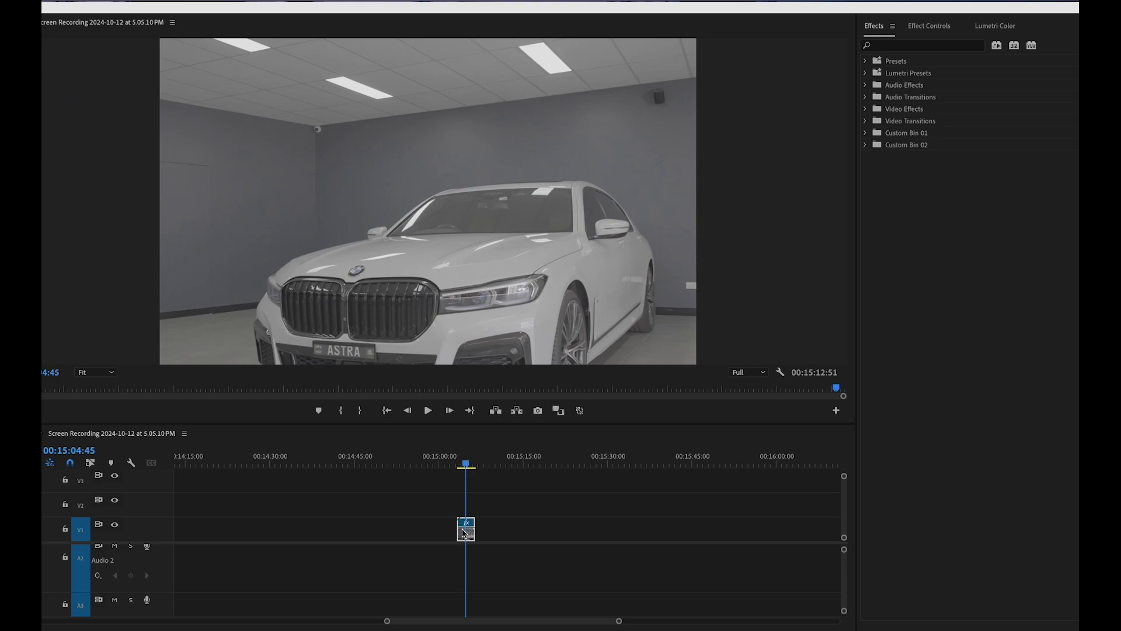
- In Premiere Pro, play the rendered car transition clip on V1 from its start to examine where the speed change falls
scroll(466, 527, "up", 5)
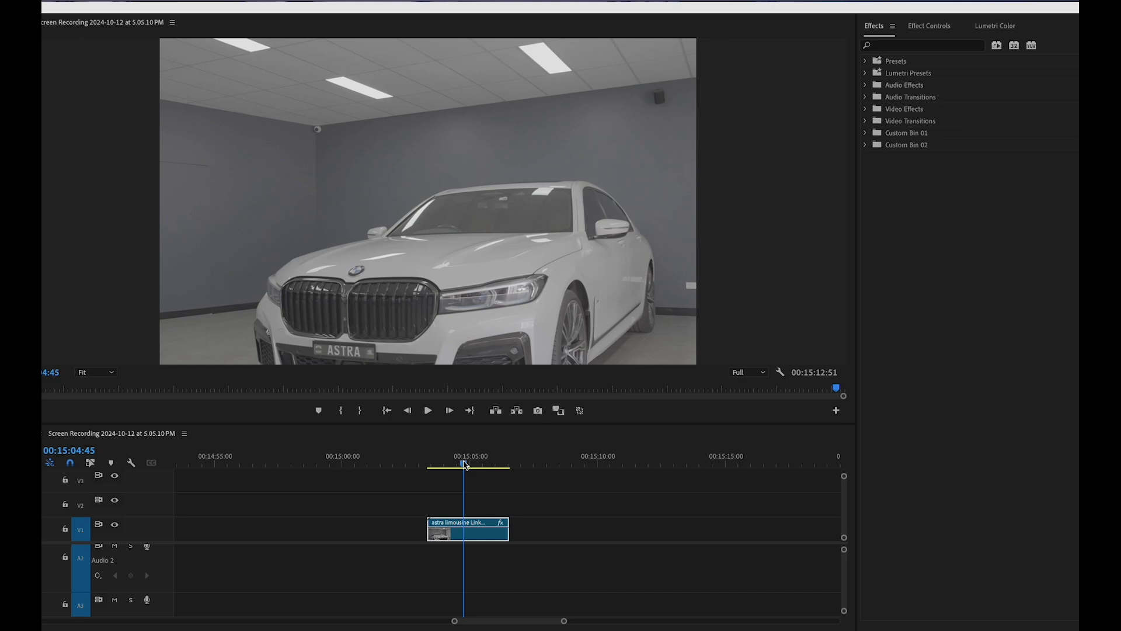
left_click(462, 462)
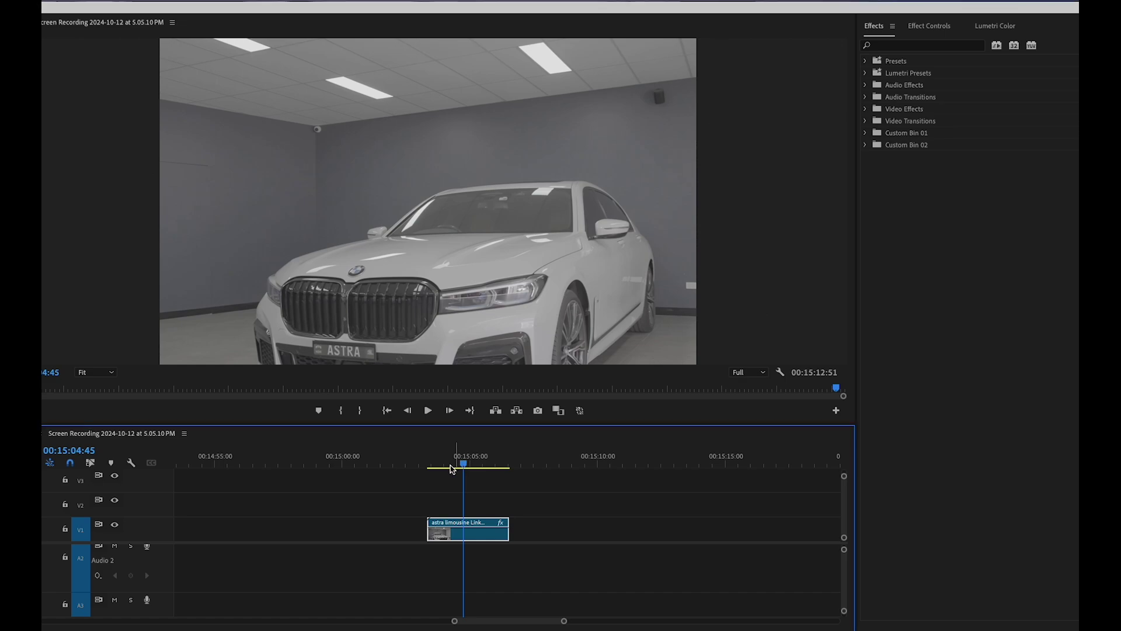
left_click_drag(463, 462, 430, 473)
key("space")
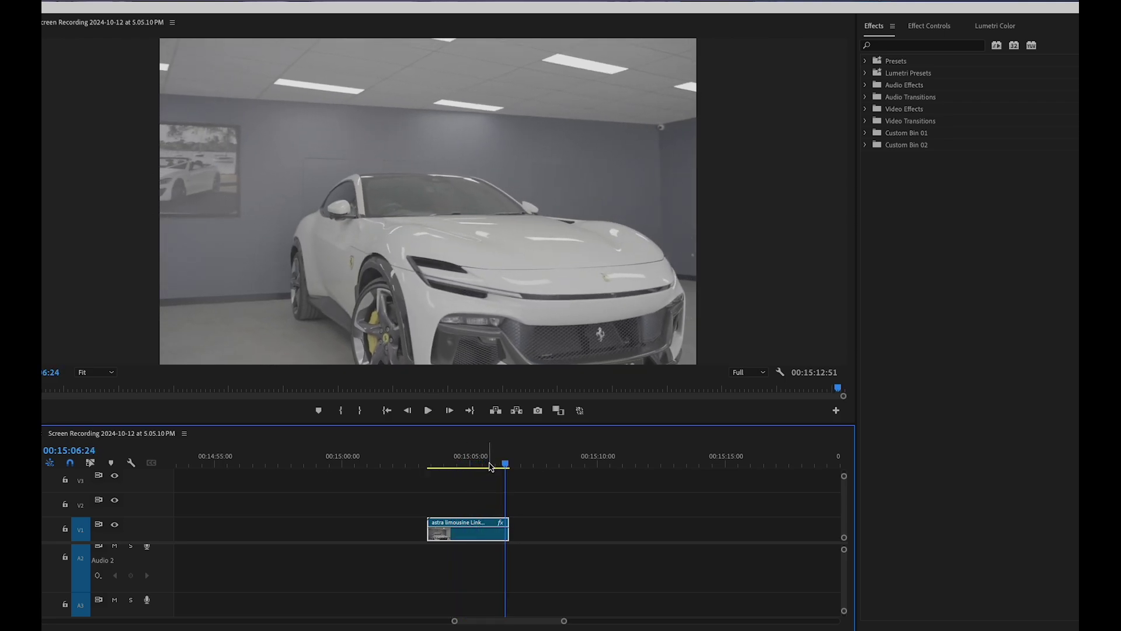
left_click_drag(504, 464, 461, 480)
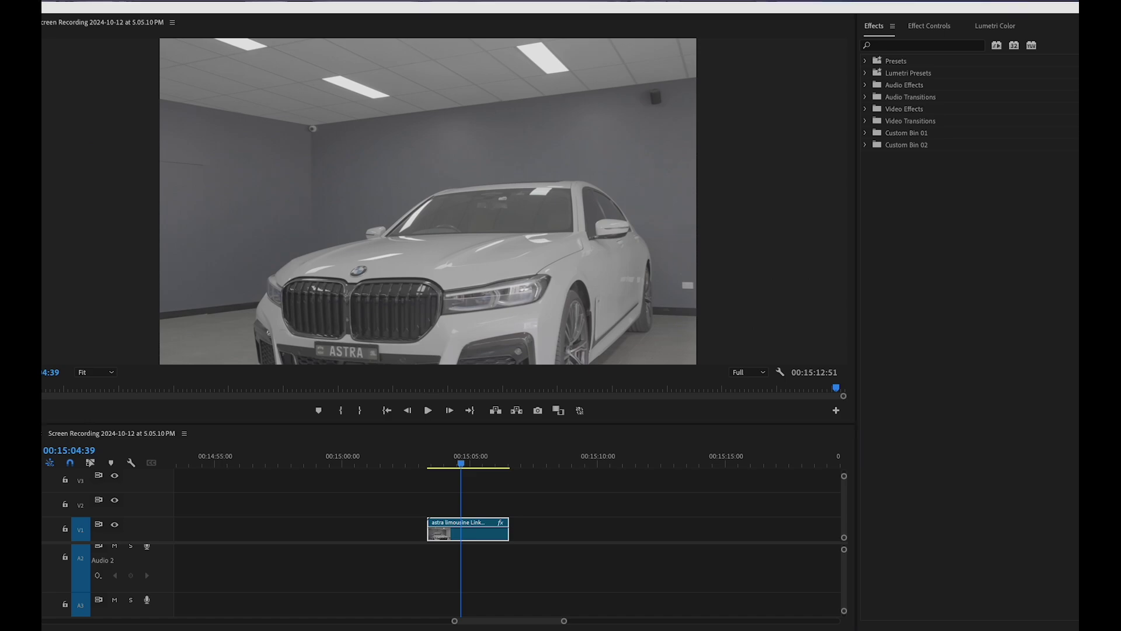
- Place the sound effect on the Audio 2 track beneath the video clip and align its loudest peak with the transition at 00:15:05:24
left_click_drag(614, 628, 498, 568)
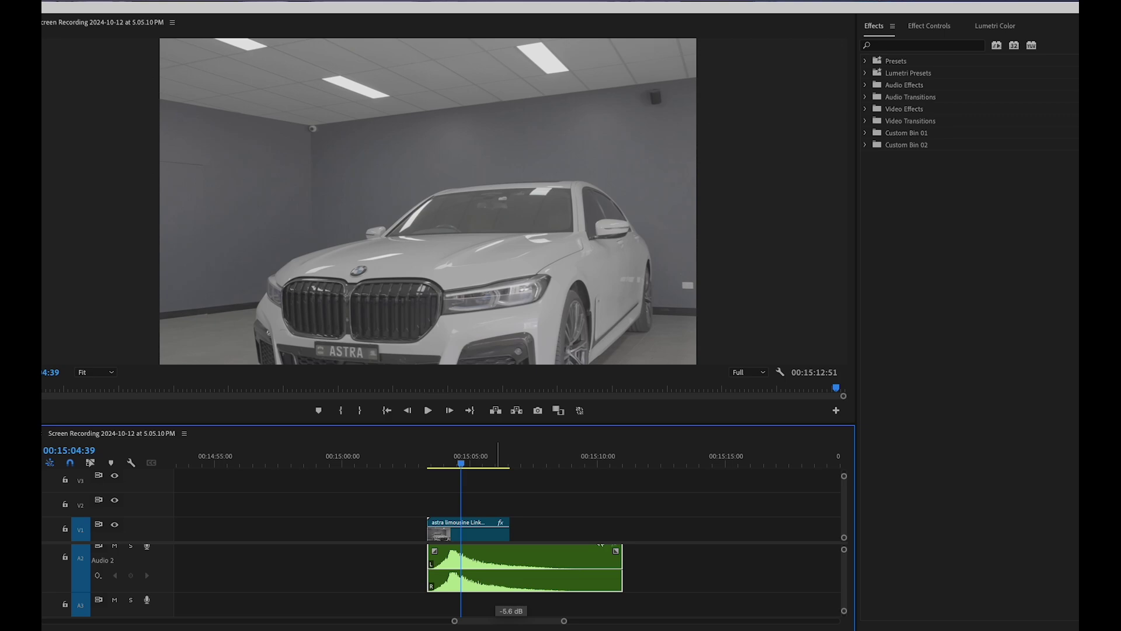
left_click_drag(460, 466, 455, 465)
scroll(456, 551, "up", 1)
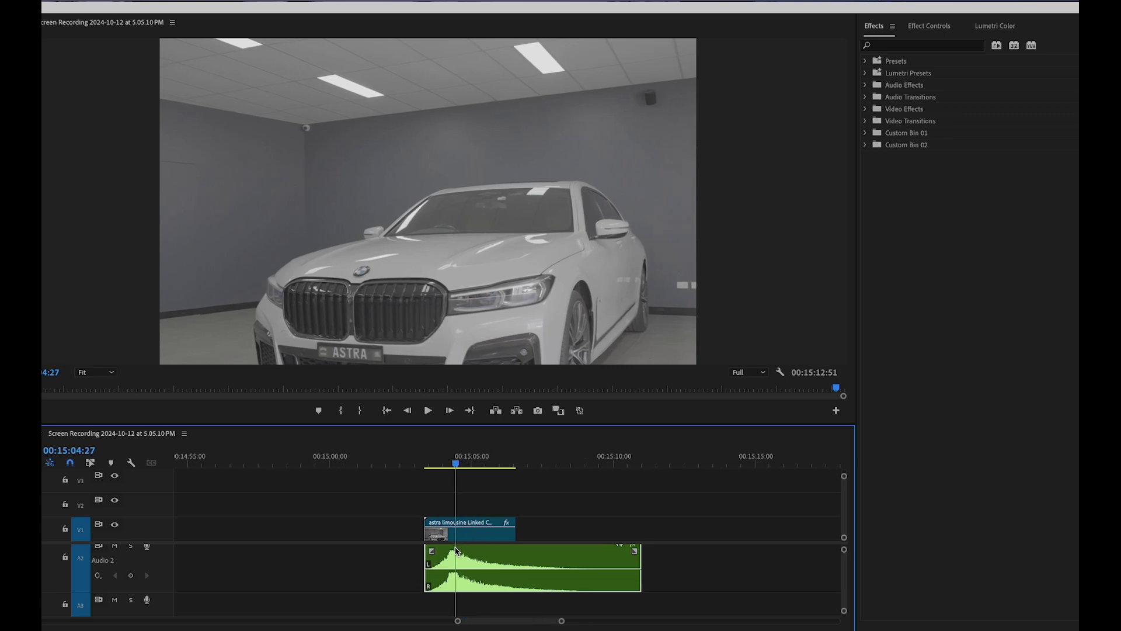
scroll(457, 551, "up", 2)
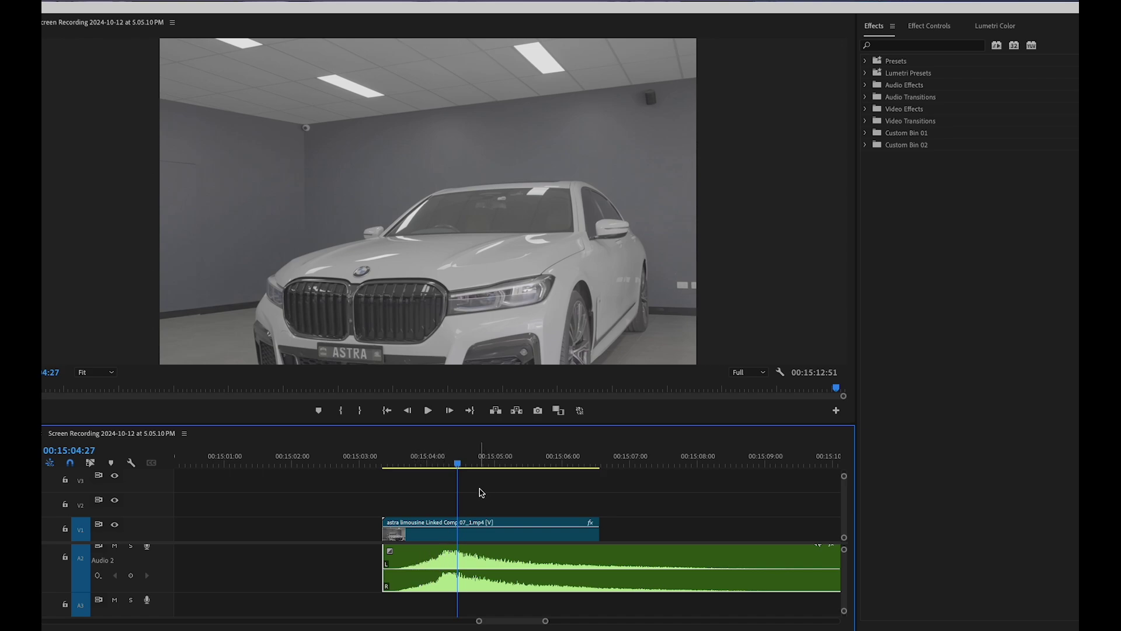
left_click_drag(459, 466, 524, 455)
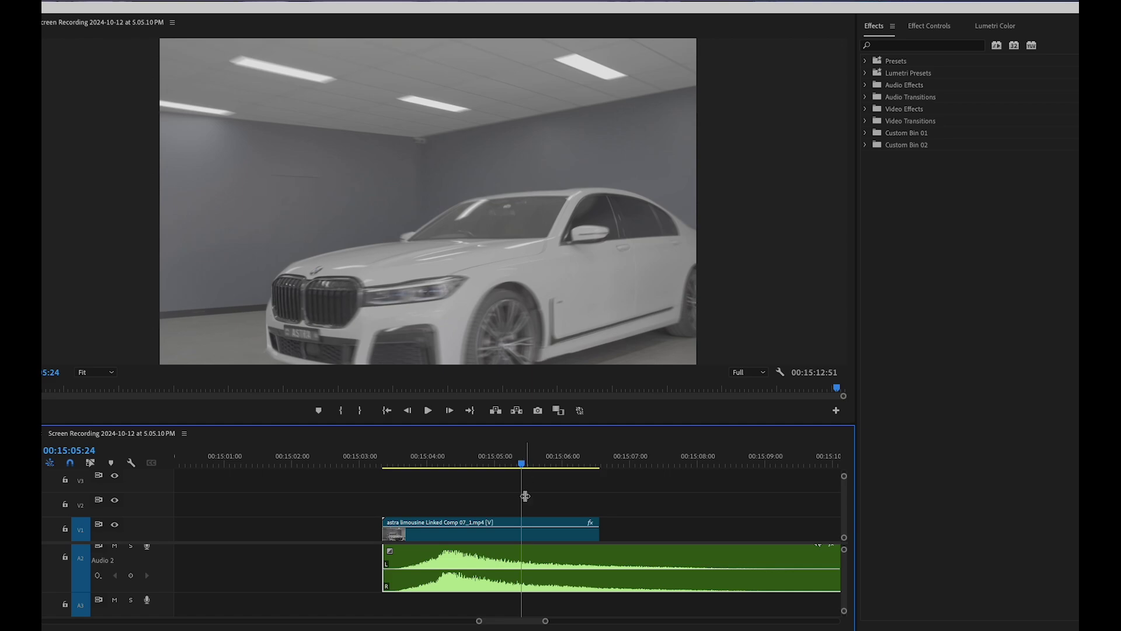
mouse_move(506, 555)
left_mouse_down()
mouse_move(570, 555)
mouse_move(515, 555)
left_mouse_up()
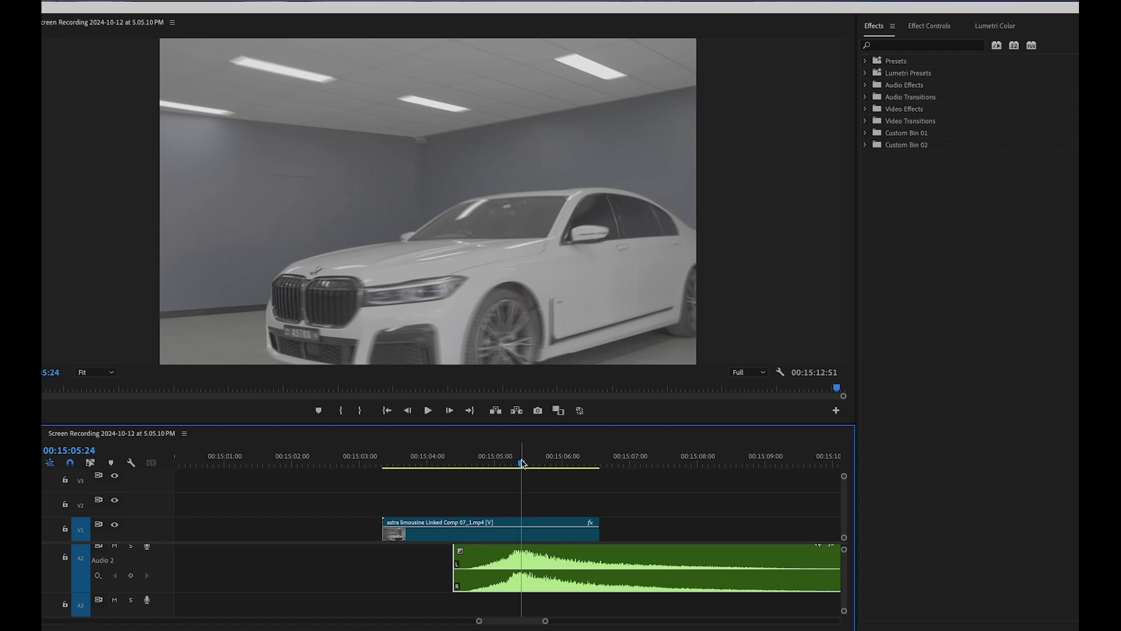
- Play the transition from the start of the V1 clip to check the sound effect's timing against the cut
left_click_drag(522, 463, 412, 478)
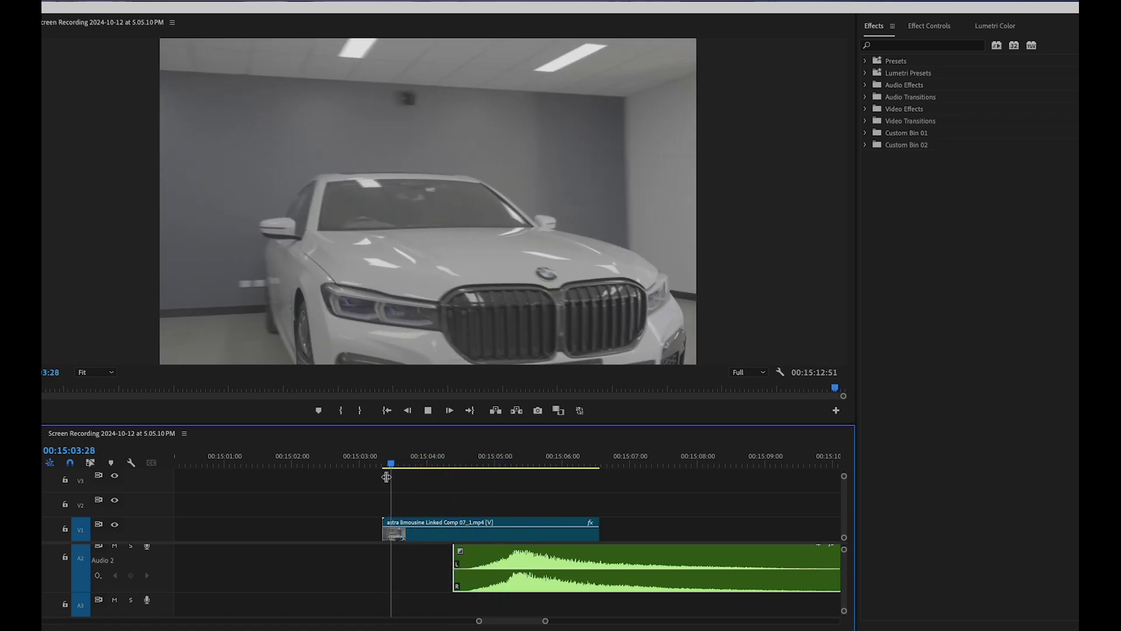
key("space")
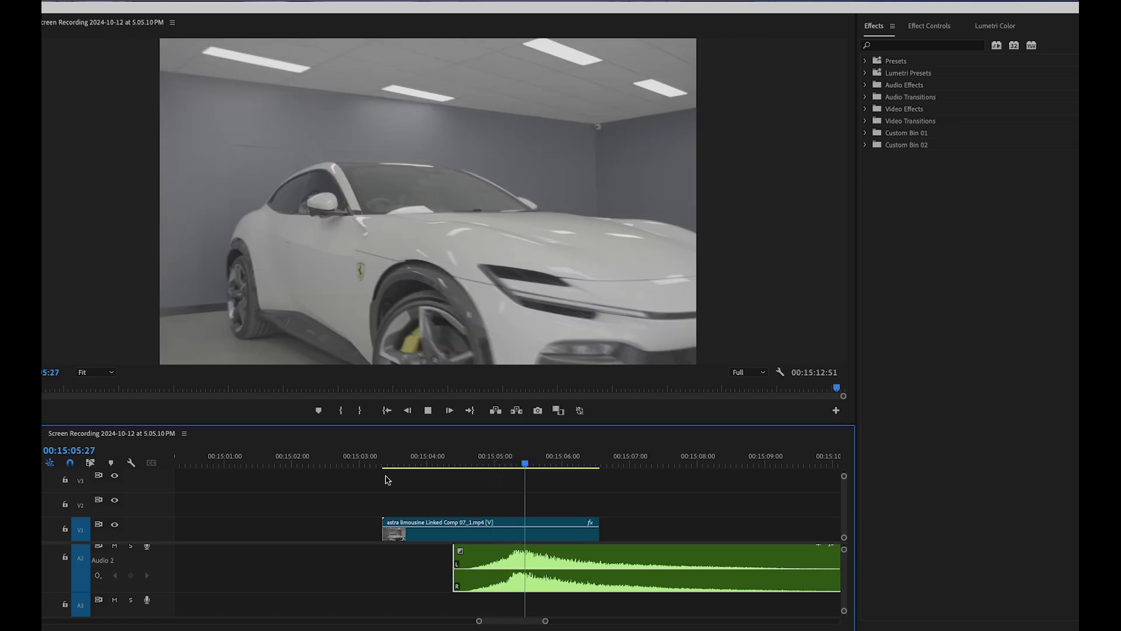
key("space")
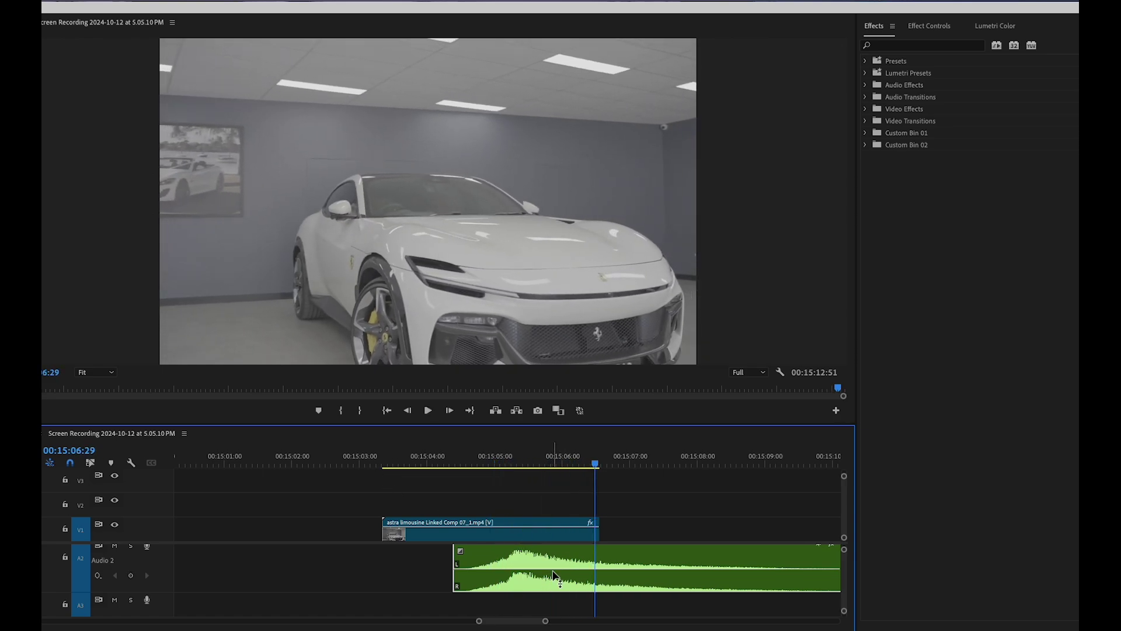
- Lower the Audio 2 sound effect's volume to about -15.6 dB and replay the transition to judge the level
left_click(483, 463)
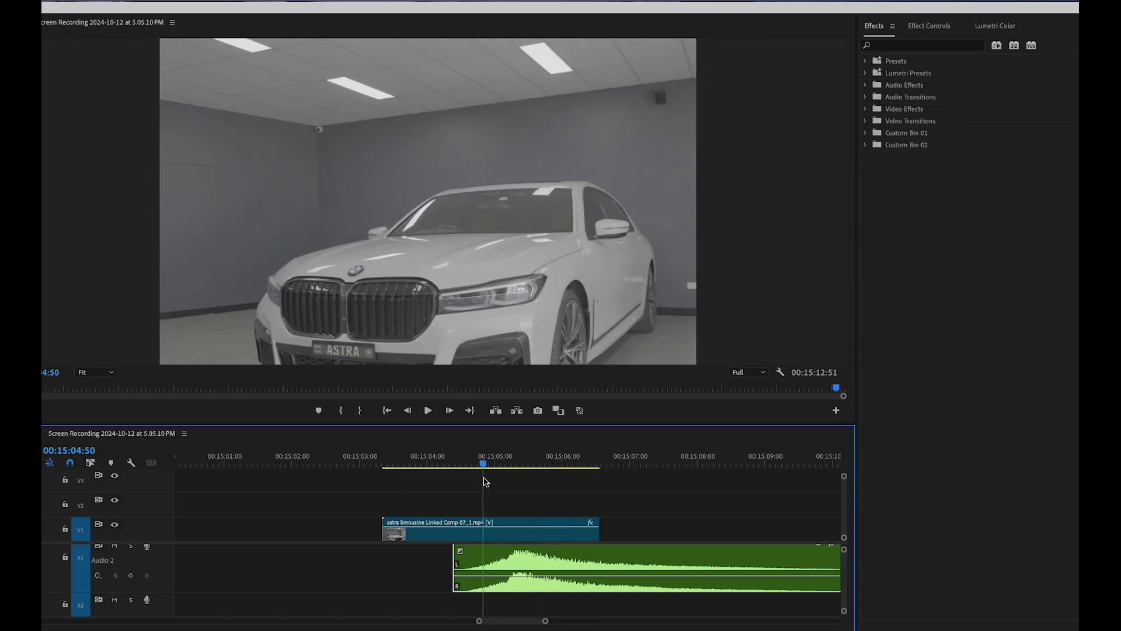
key("space")
key("space")
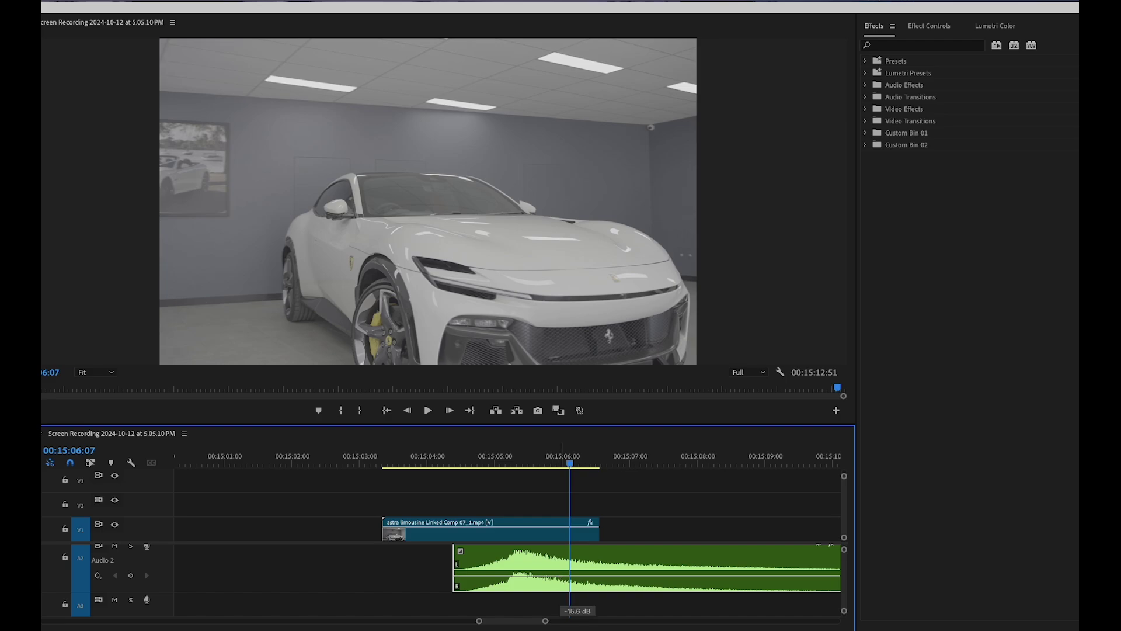
left_click(463, 463)
key("space")
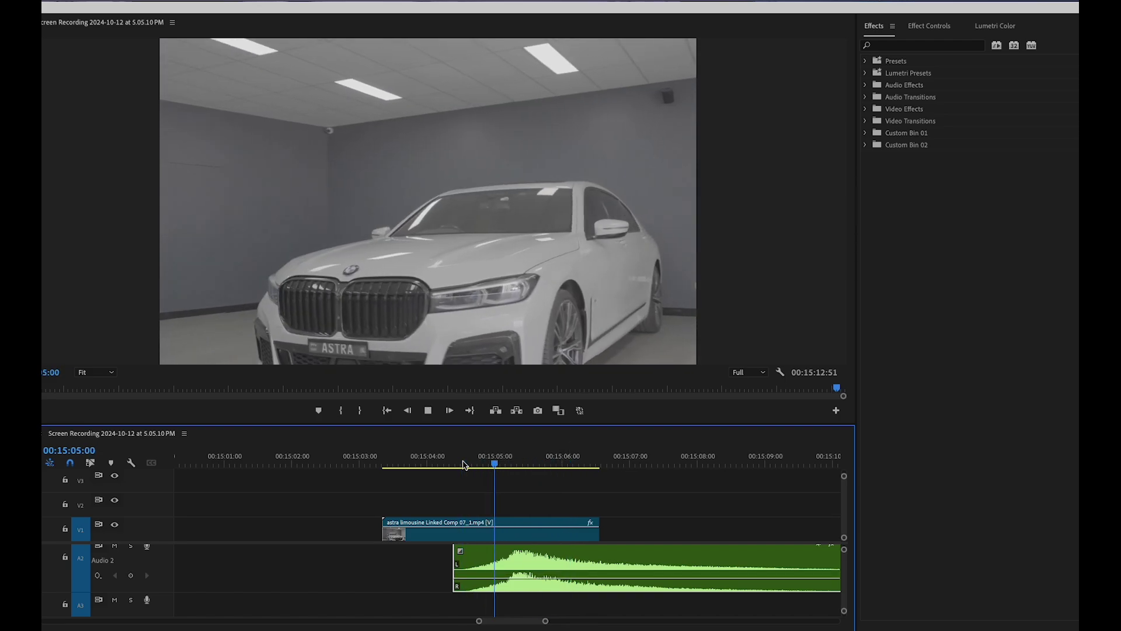
key("space")
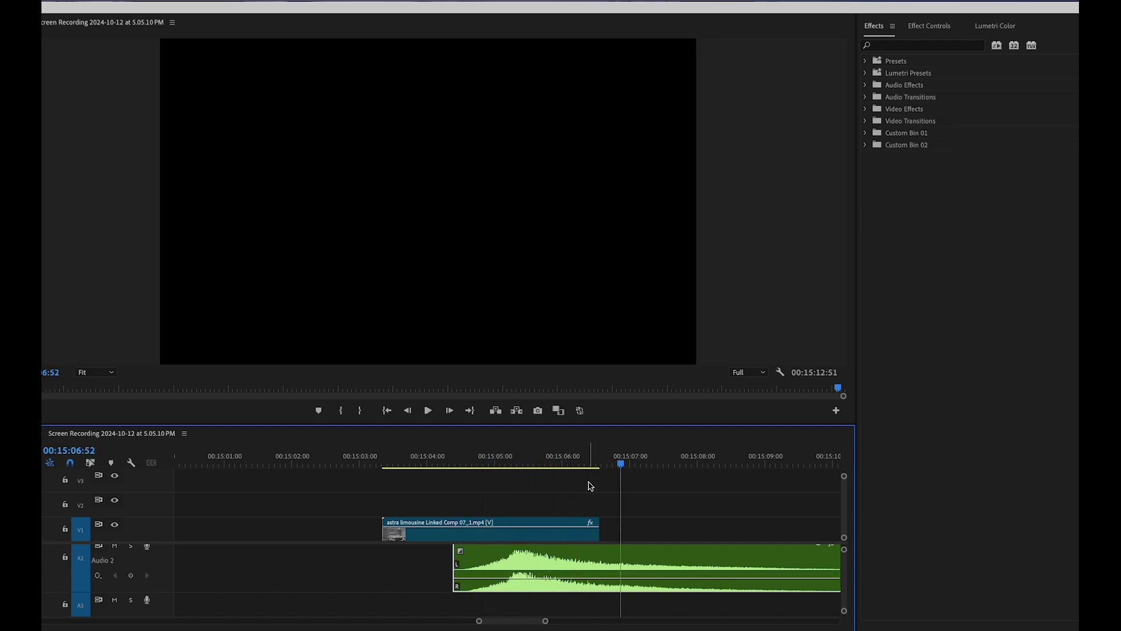
left_click_drag(619, 465, 440, 463)
key("space")
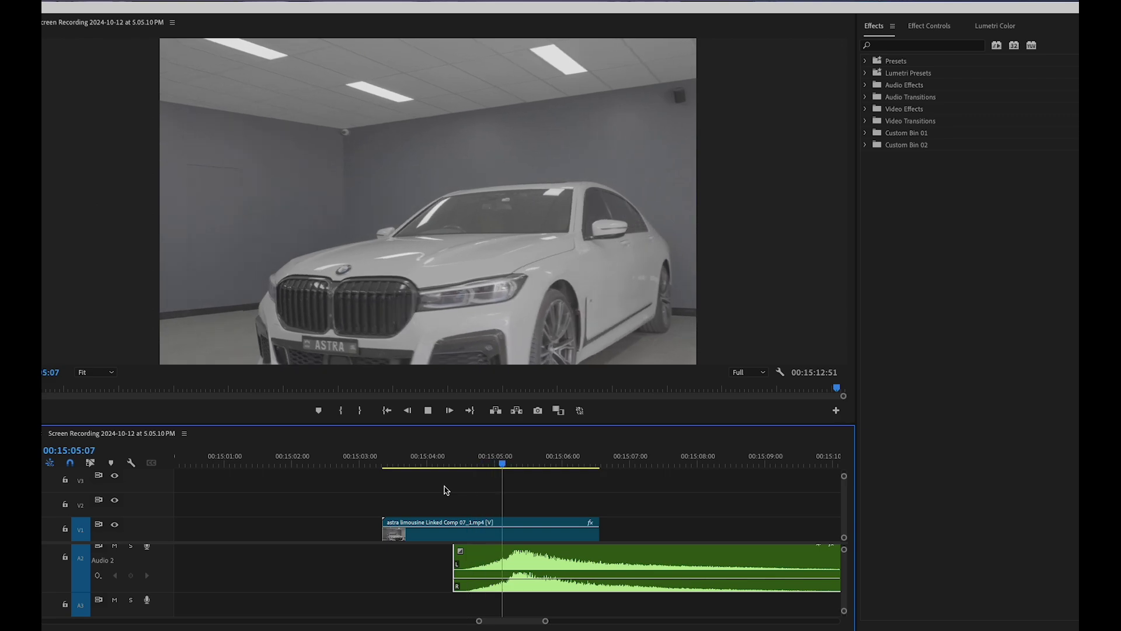
key("space")
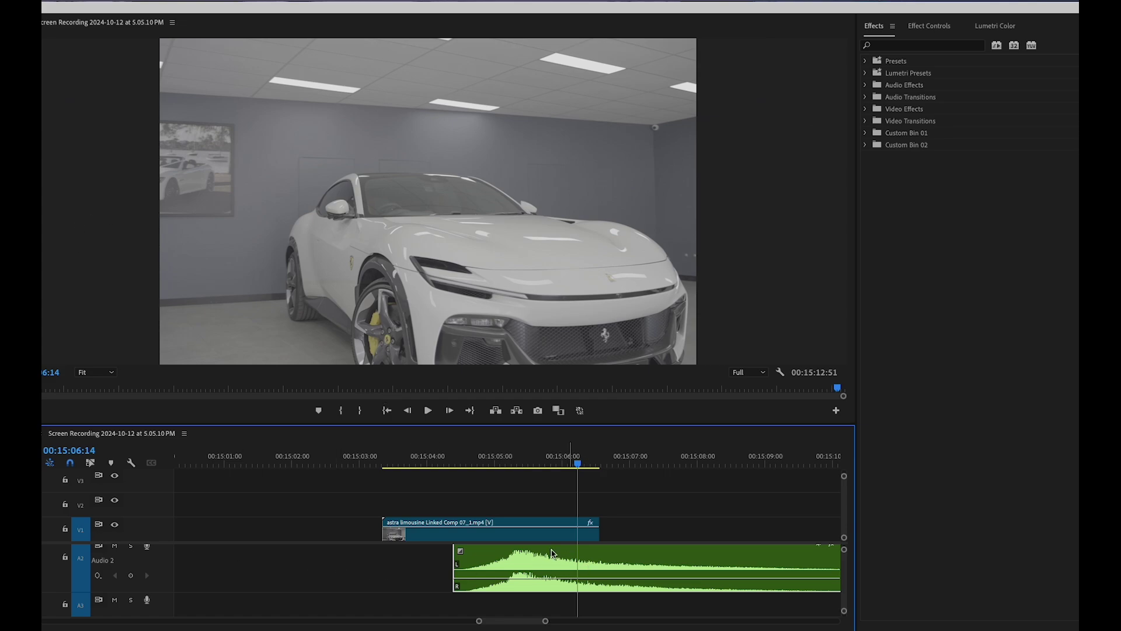
- Place an adjustment layer on the V3 track above the car clip, aligned with the clip's start
right_click(270, 527)
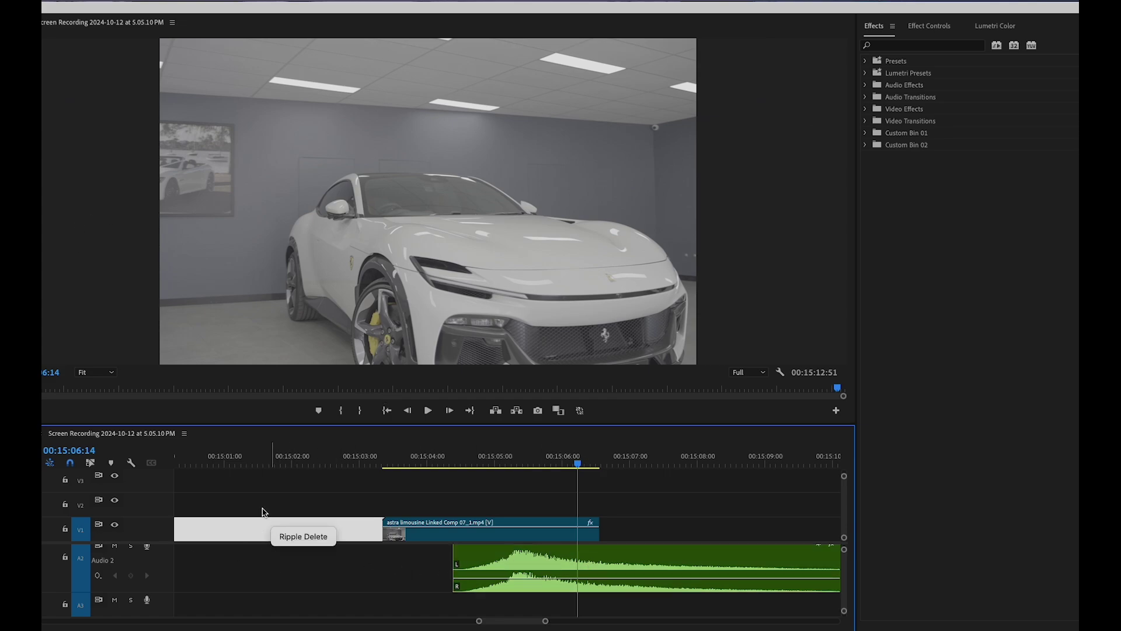
left_click(263, 508)
key("super+Tab")
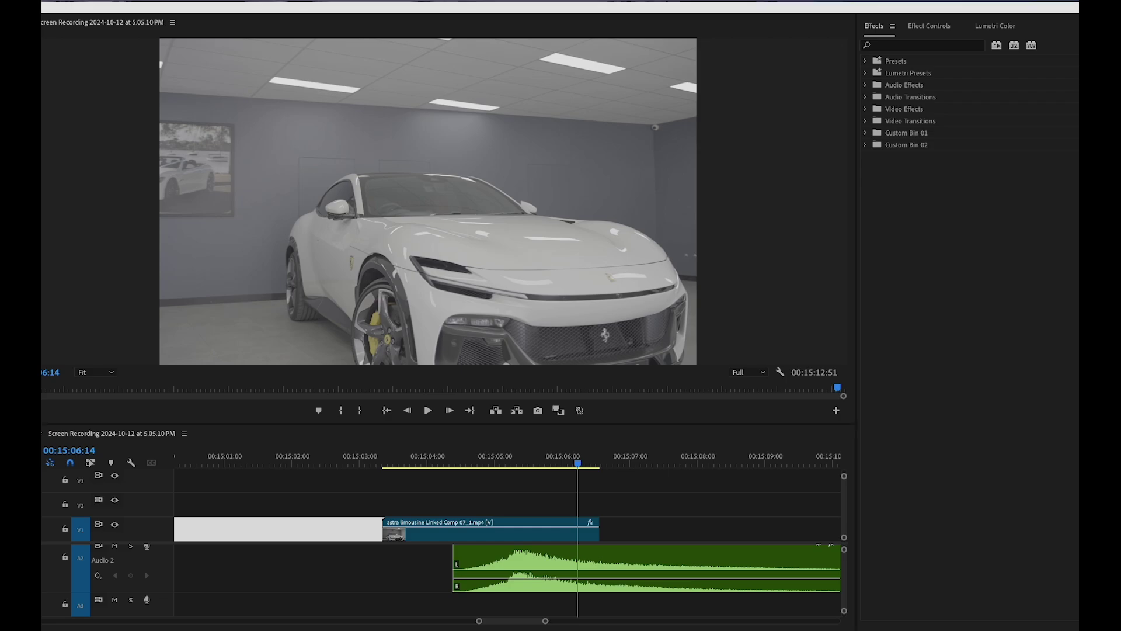
left_click_drag(335, 413, 384, 486)
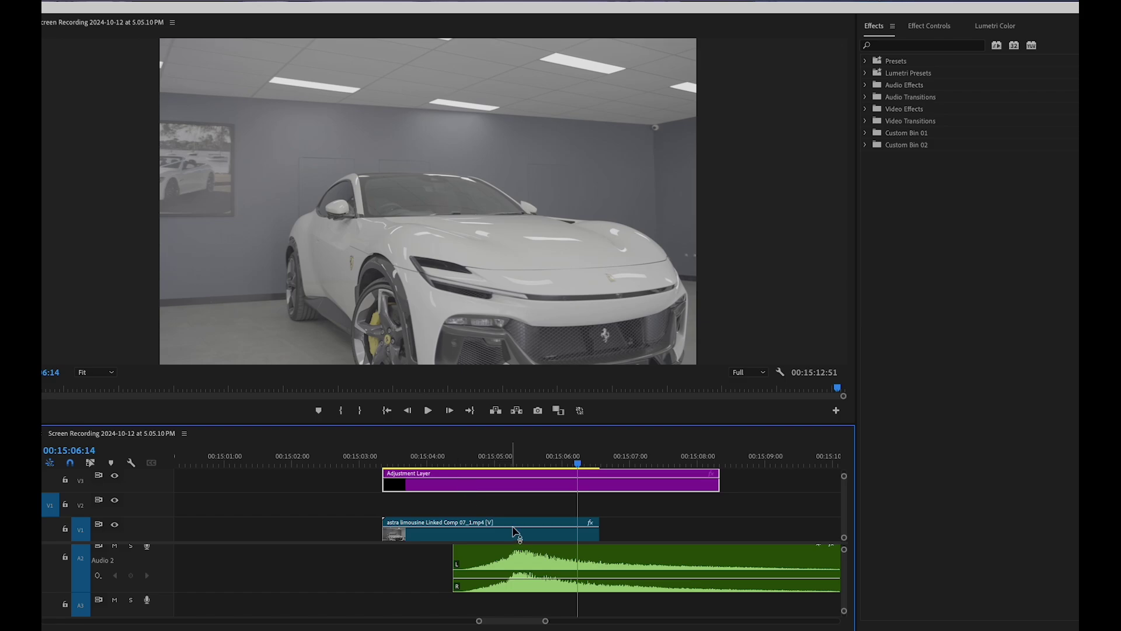
- Apply the ORIGIN LUT as the Lumetri Color Creative look on the adjustment layer
left_click(1000, 25)
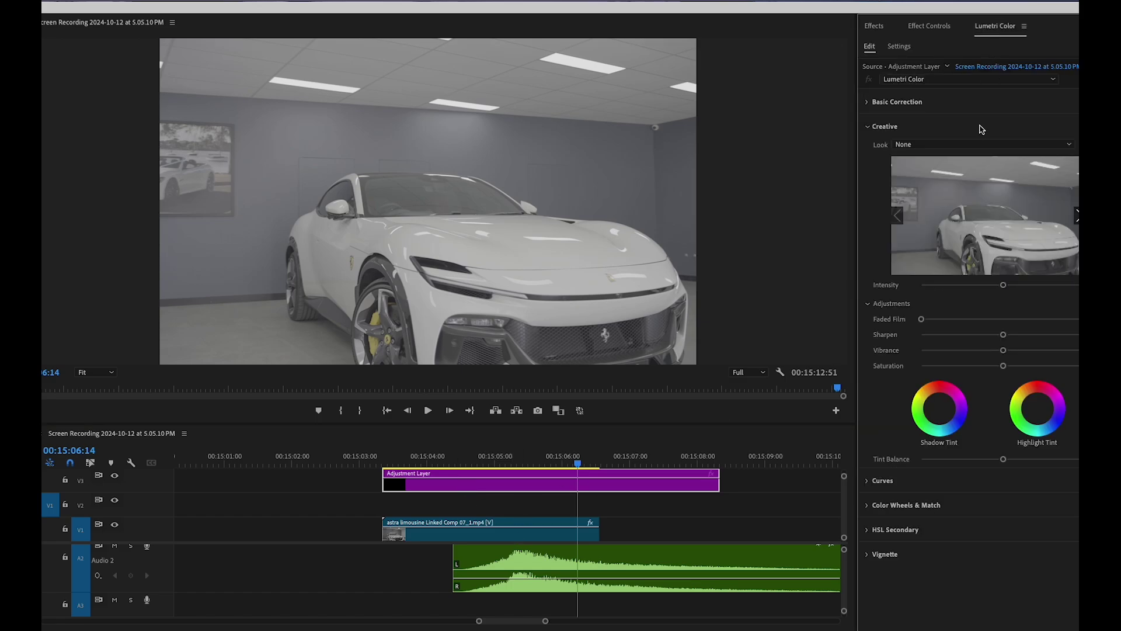
left_click(981, 145)
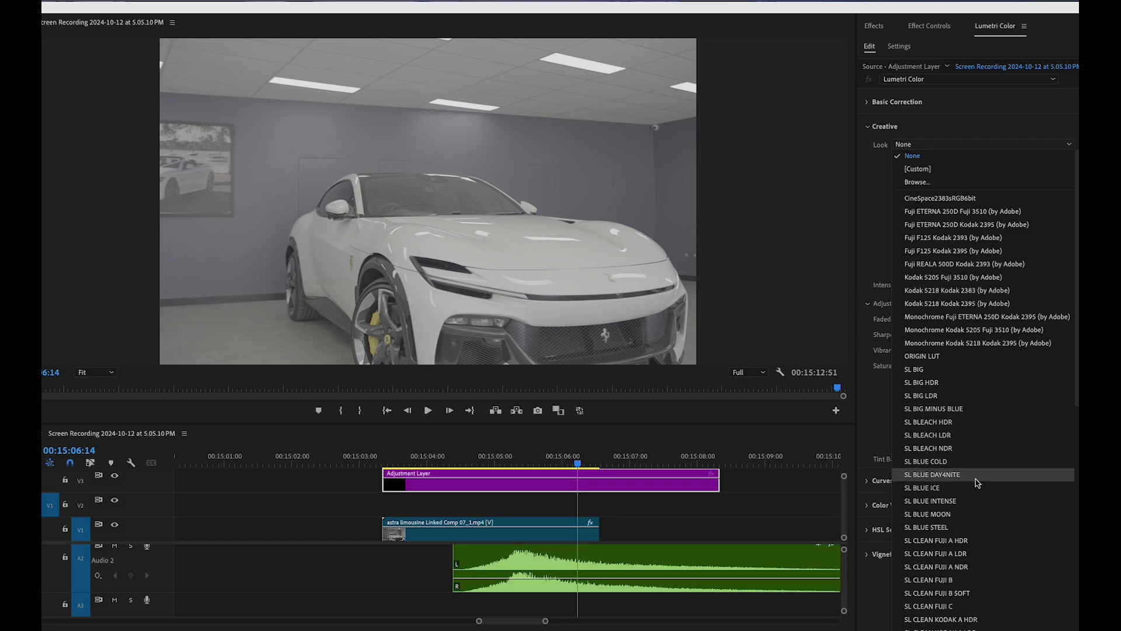
scroll(978, 483, "down", 10)
scroll(978, 483, "up", 10)
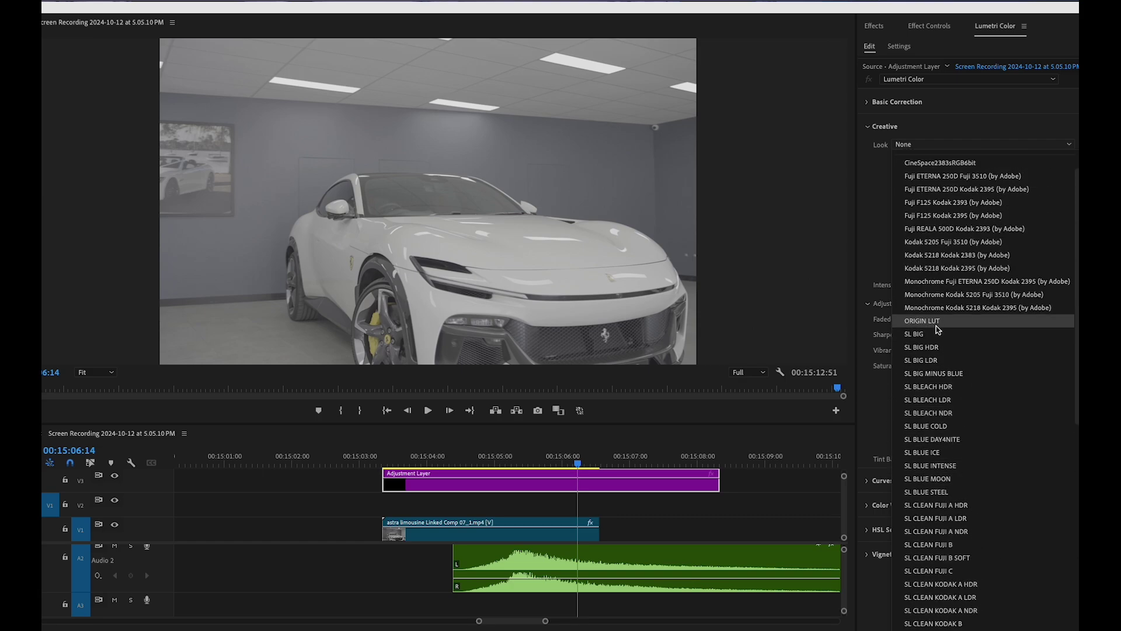
left_click(939, 321)
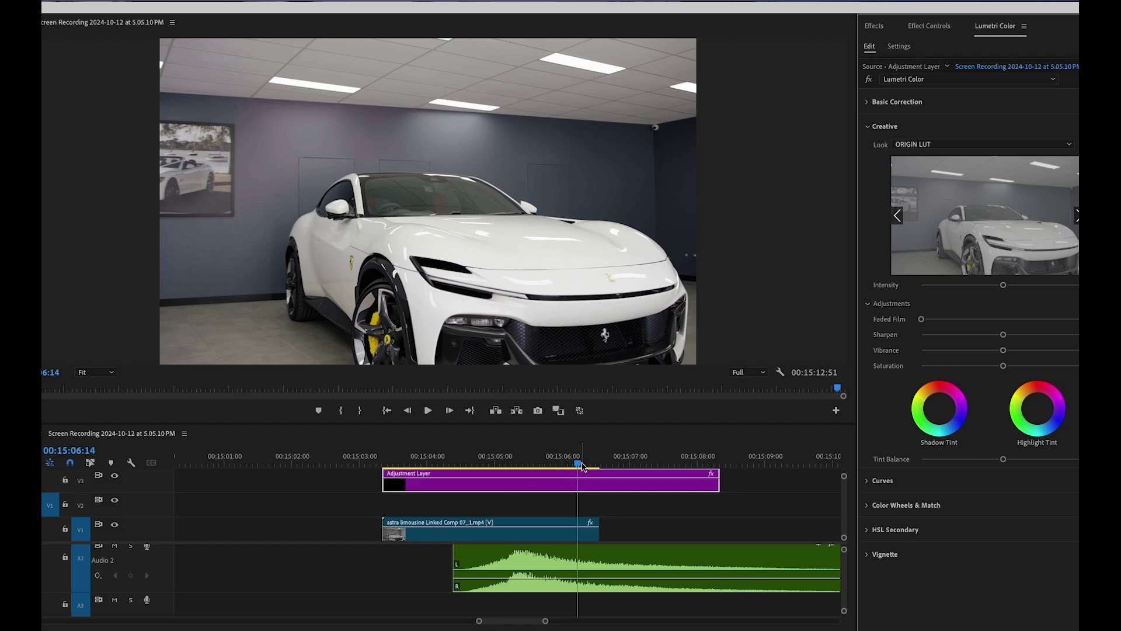
- On the V1 car clip, raise the Basic Correction contrast and saturation, lower the highlights, and compare with the V3 adjustment layer hidden and shown
left_click_drag(582, 465, 467, 469)
left_click(469, 531)
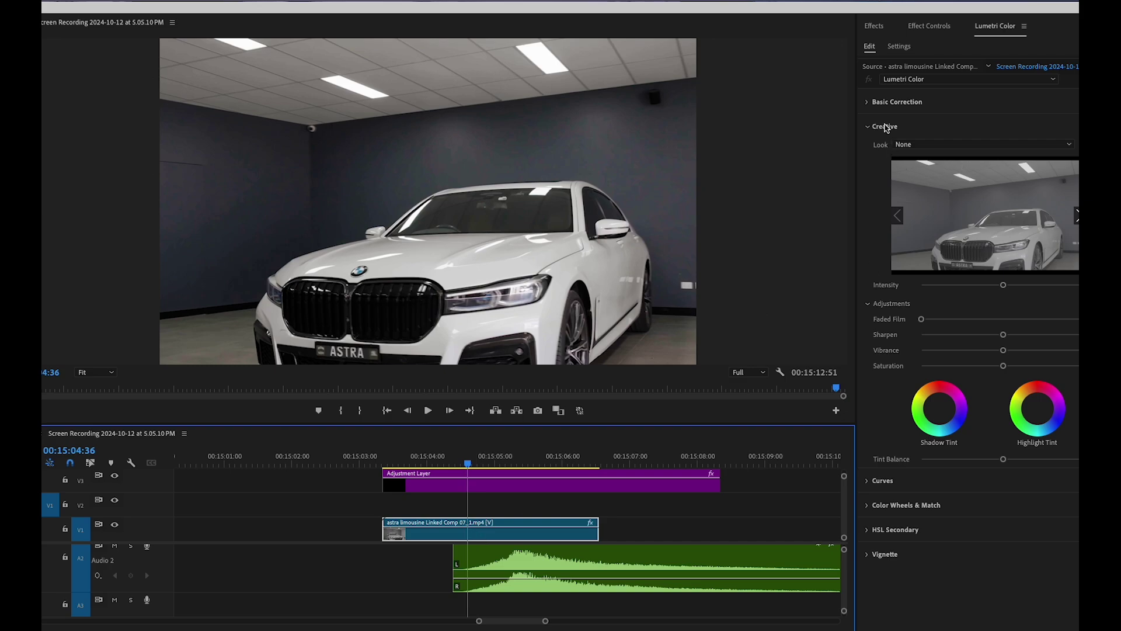
left_click(868, 104)
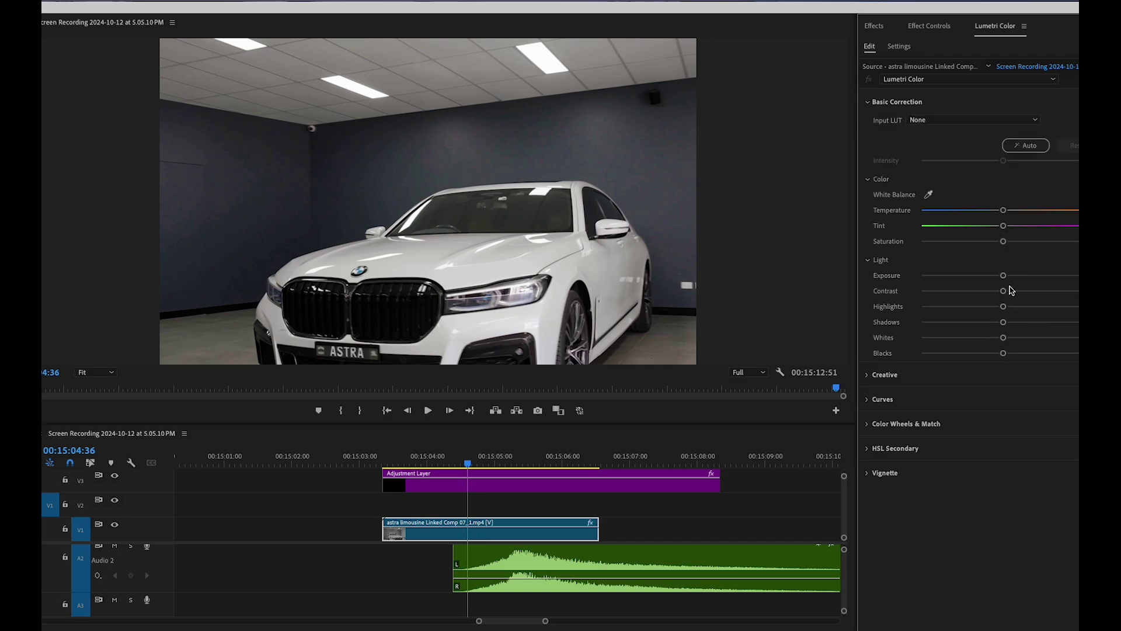
left_click_drag(1012, 290, 989, 307)
left_click_drag(1003, 242, 1022, 249)
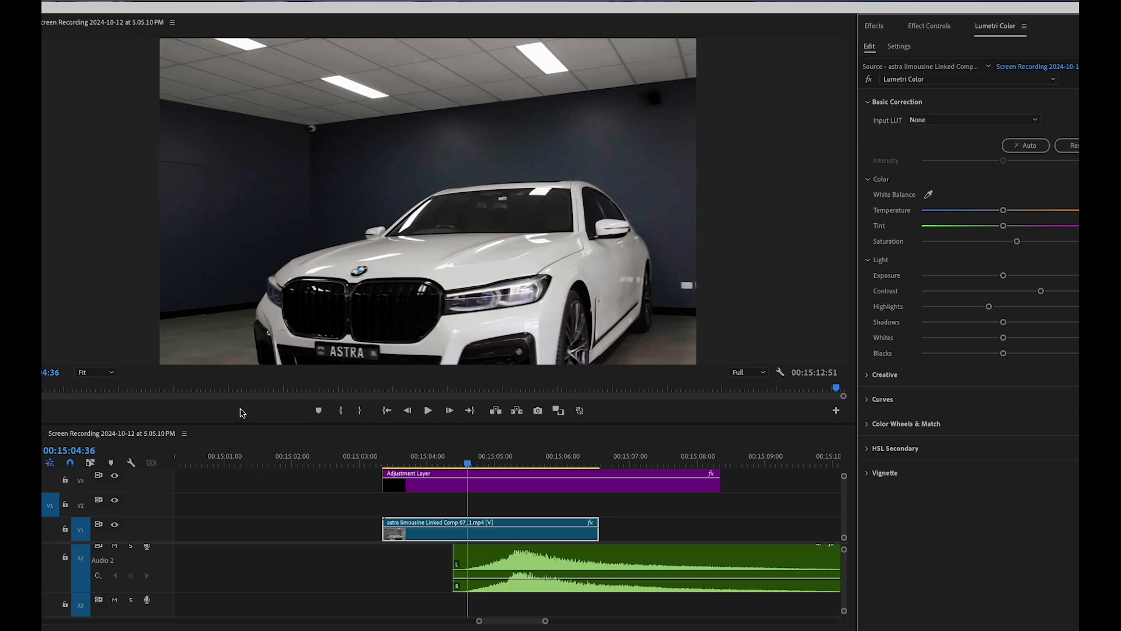
left_click(116, 477)
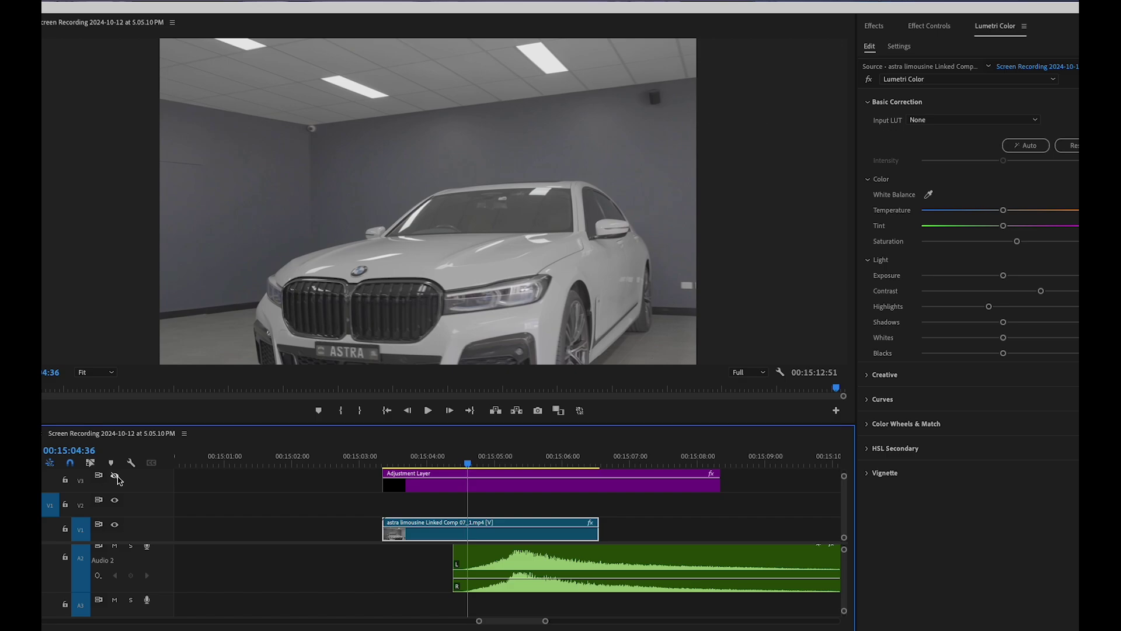
left_click(116, 476)
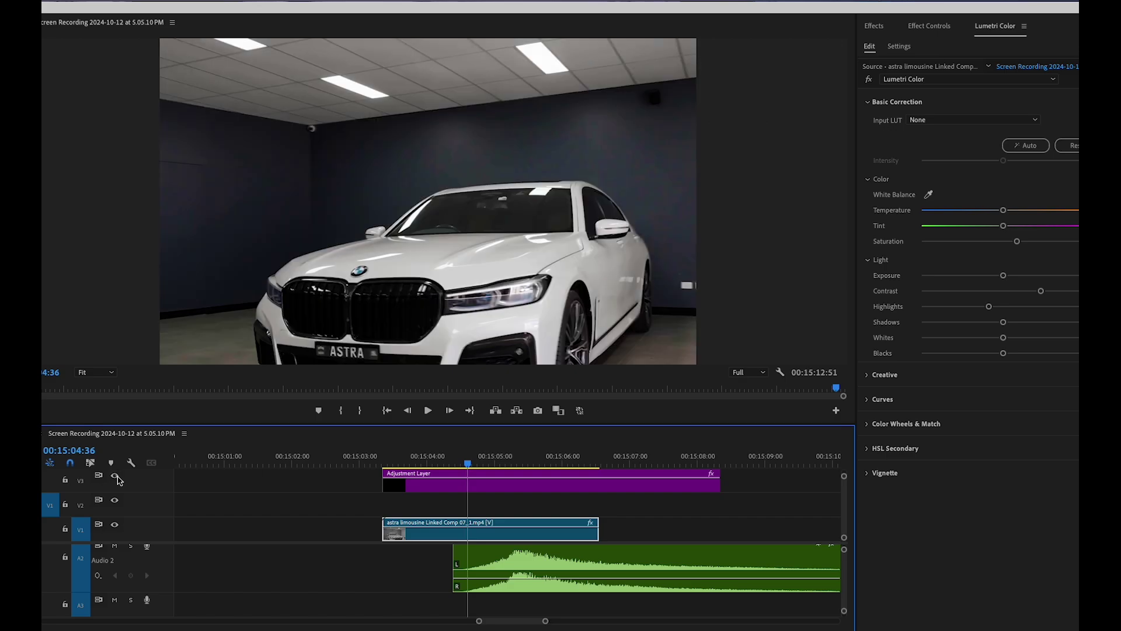